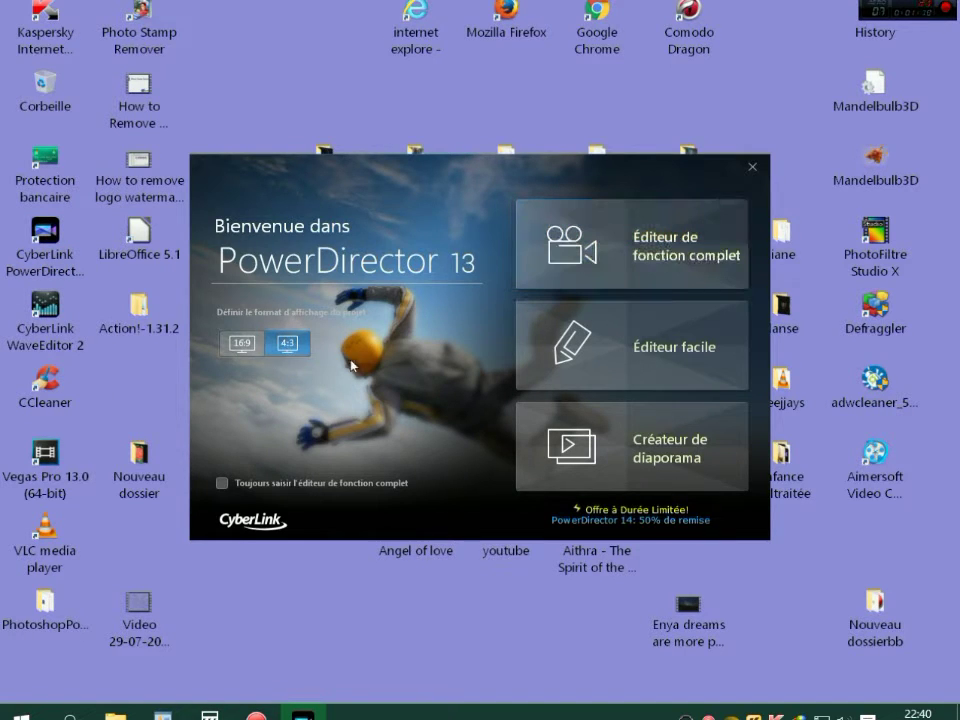
Open the full-feature editor with the 4:3 project format and empty the media library of its sample files
click(626, 267)
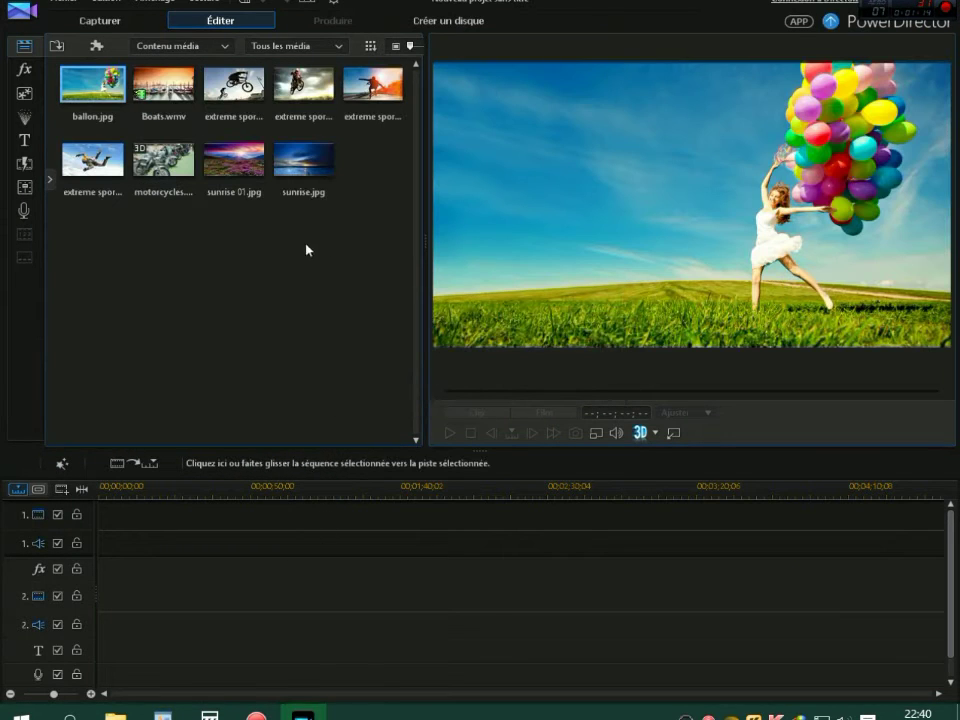
click(369, 45)
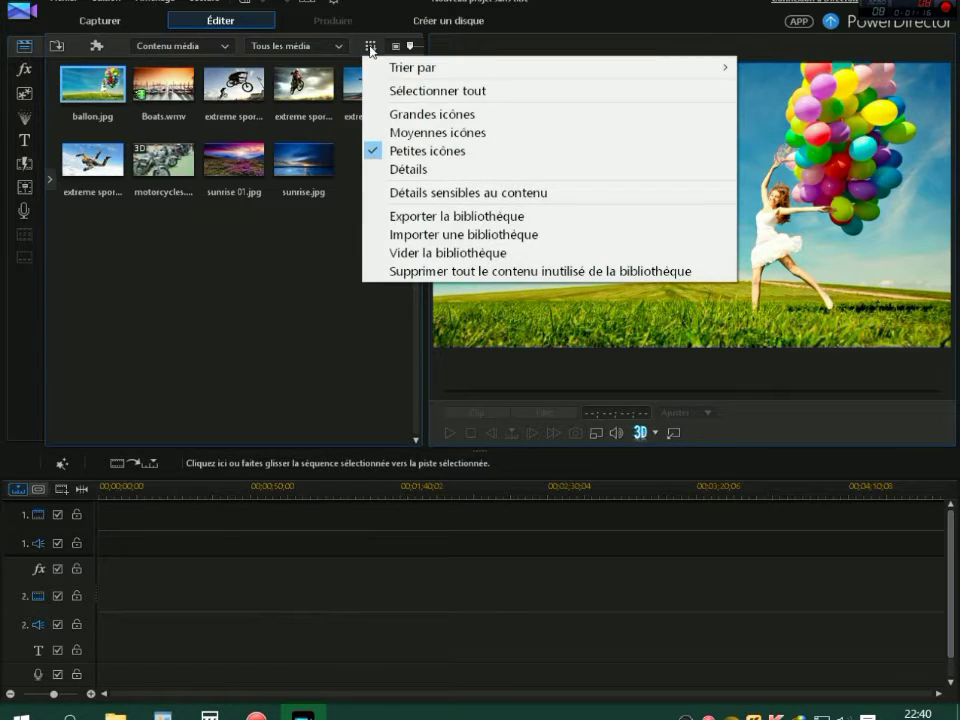
click(436, 256)
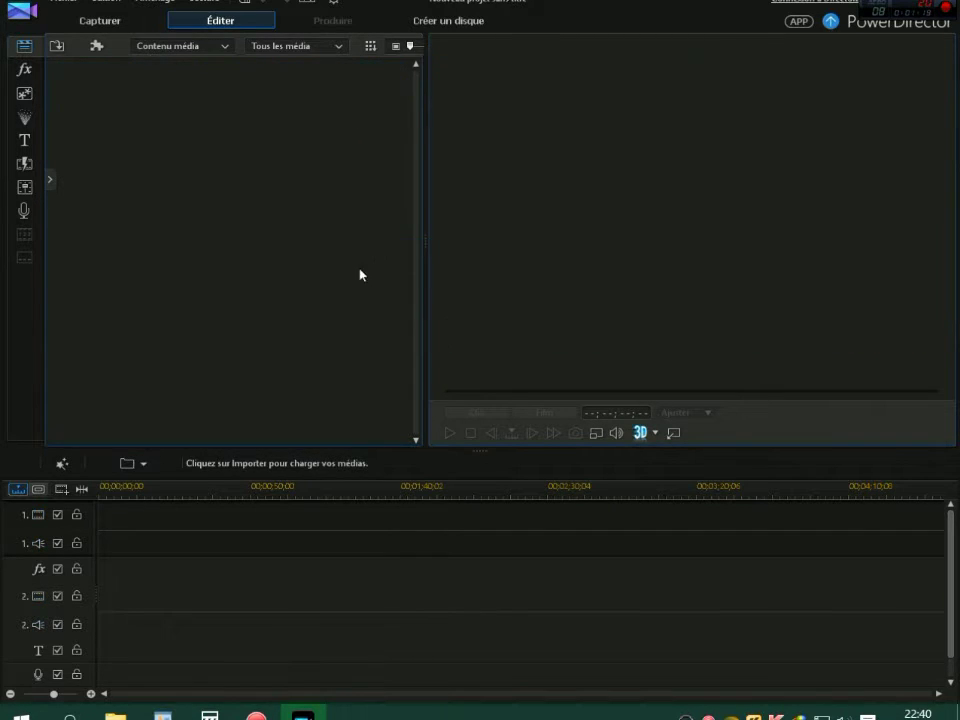
Import the media folder "Nouveau dossier" from the desktop into the media library, including its subfolders
click(58, 47)
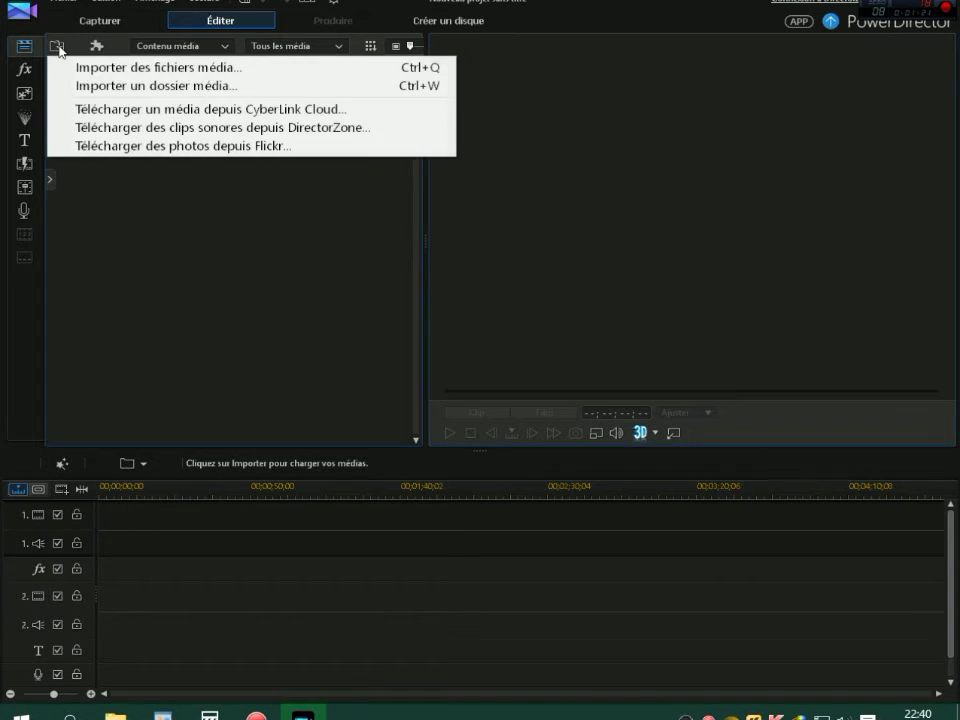
click(181, 91)
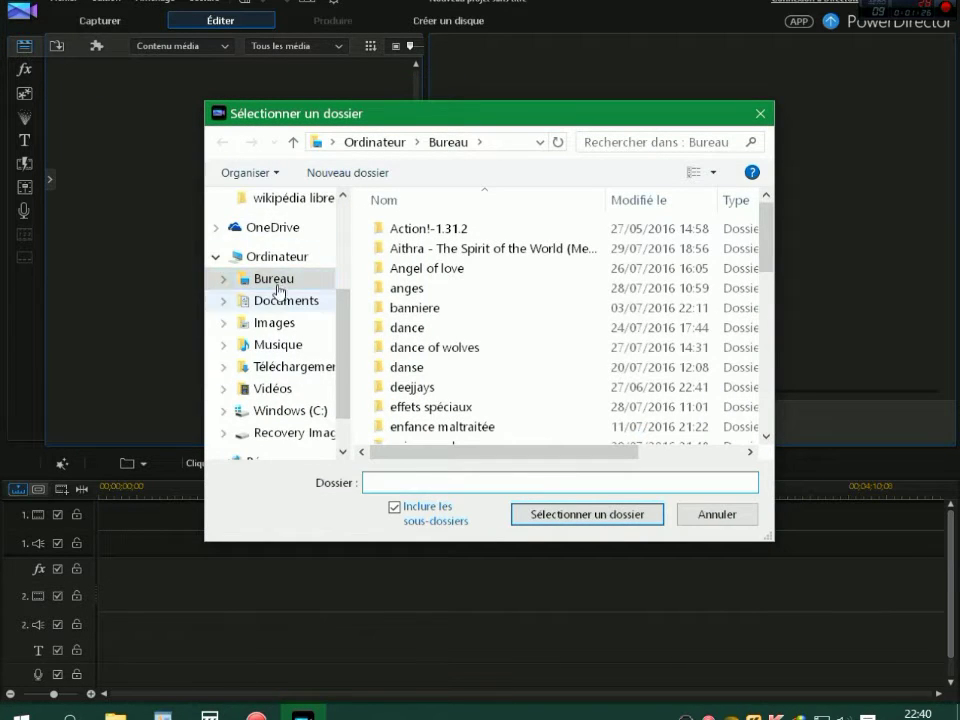
click(278, 281)
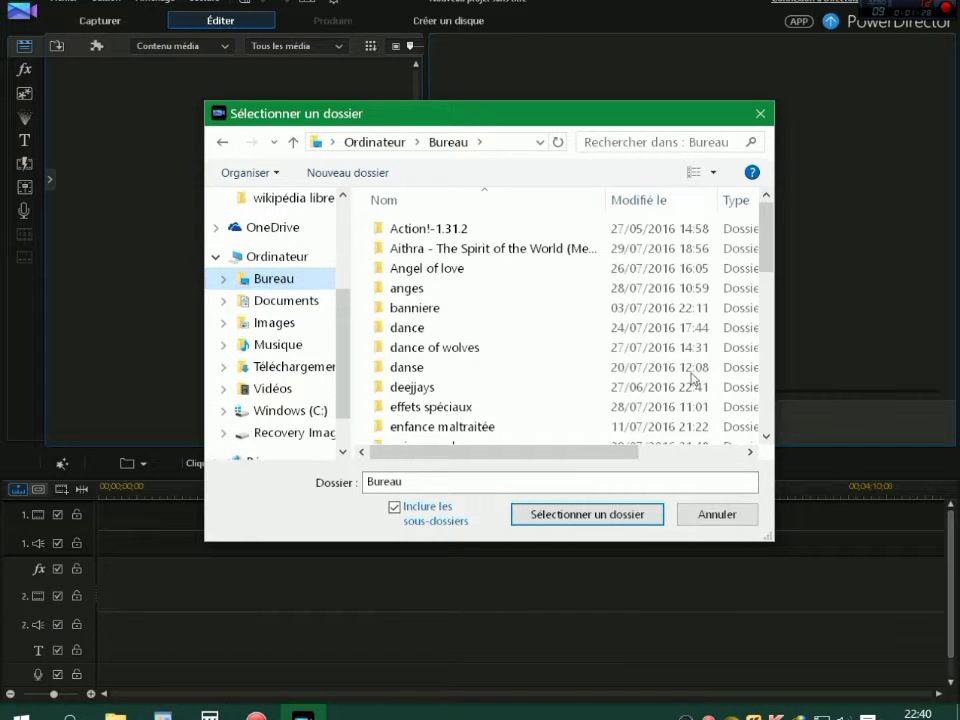
scroll(525, 332, down, 3)
scroll(525, 332, down, 3)
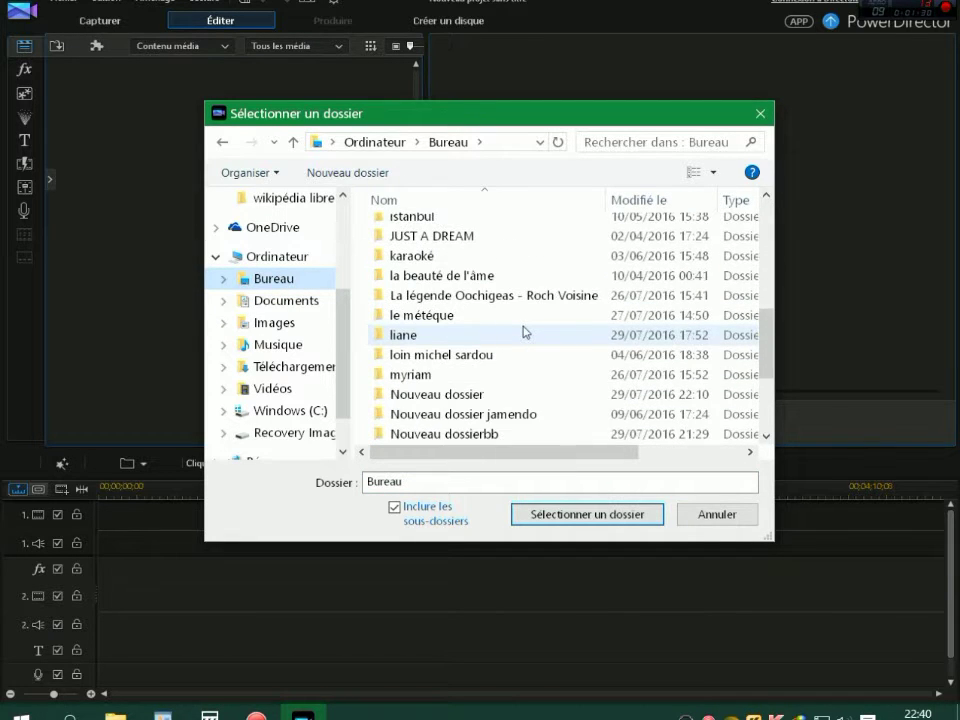
double_click(465, 396)
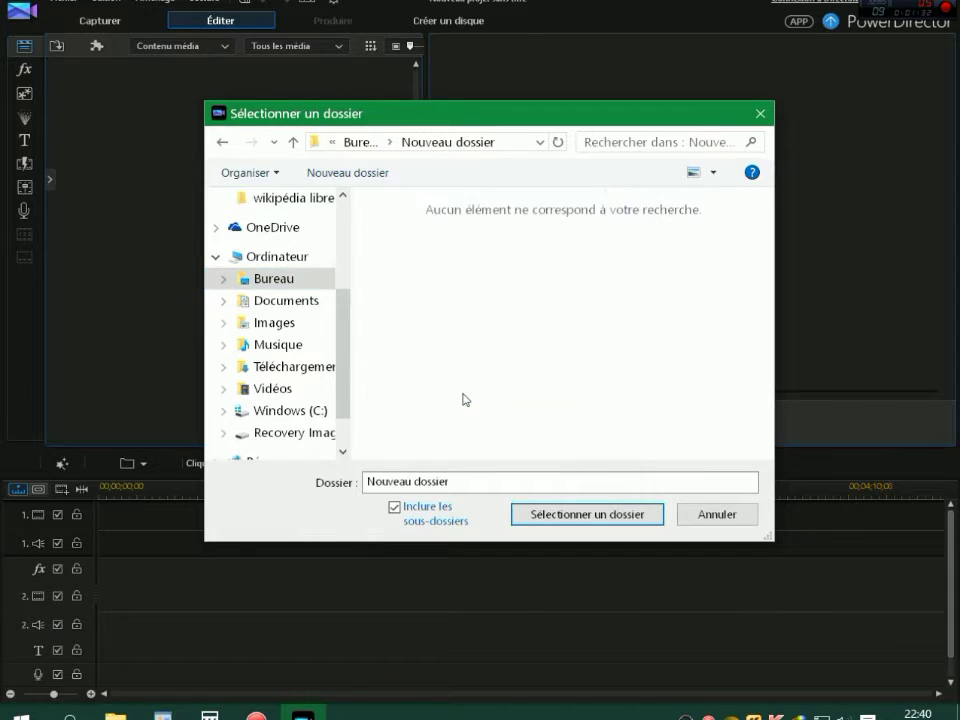
click(621, 514)
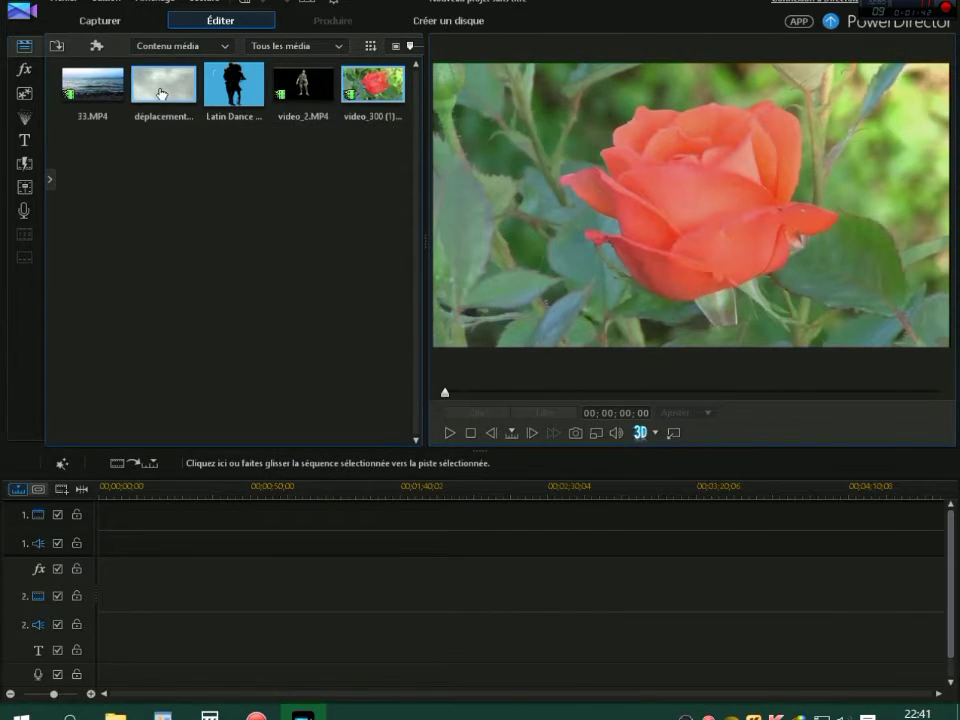
Place the Latin Dance clip at the start of video track 1
mouse_move(173, 93)
mouse_down()
mouse_move(172, 425)
mouse_move(191, 522)
mouse_move(104, 515)
mouse_move(118, 197)
mouse_move(160, 100)
mouse_up()
drag(233, 85, 95, 530)
click(197, 514)
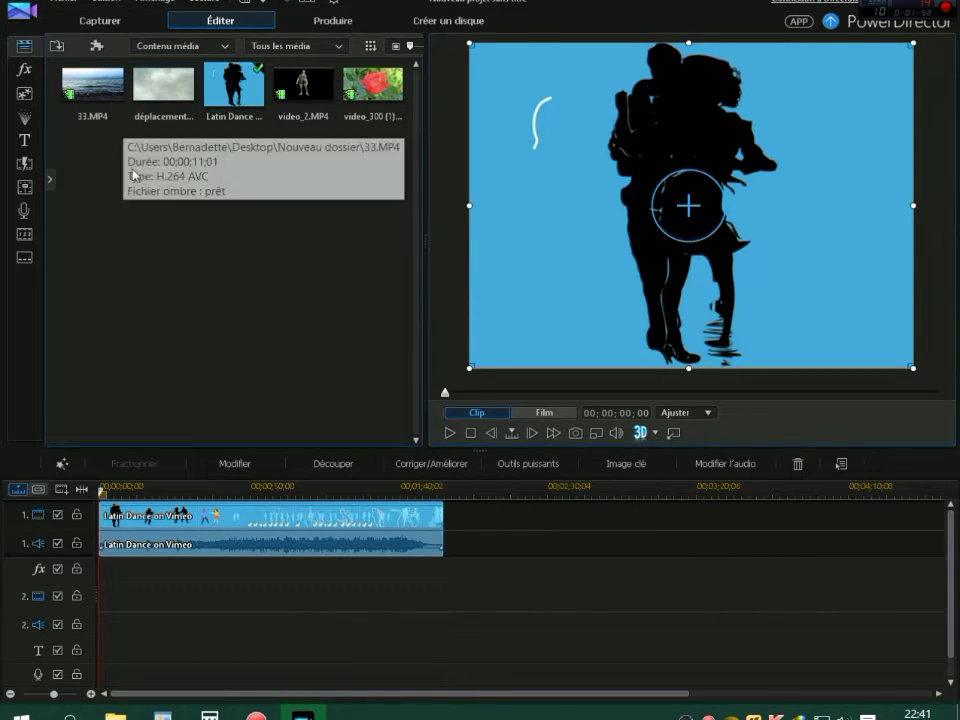
Put the 33.MP4 sea clip at the start of video track 1 and move the Latin Dance clip to the start of track 2
drag(108, 94, 99, 621)
drag(146, 518, 484, 522)
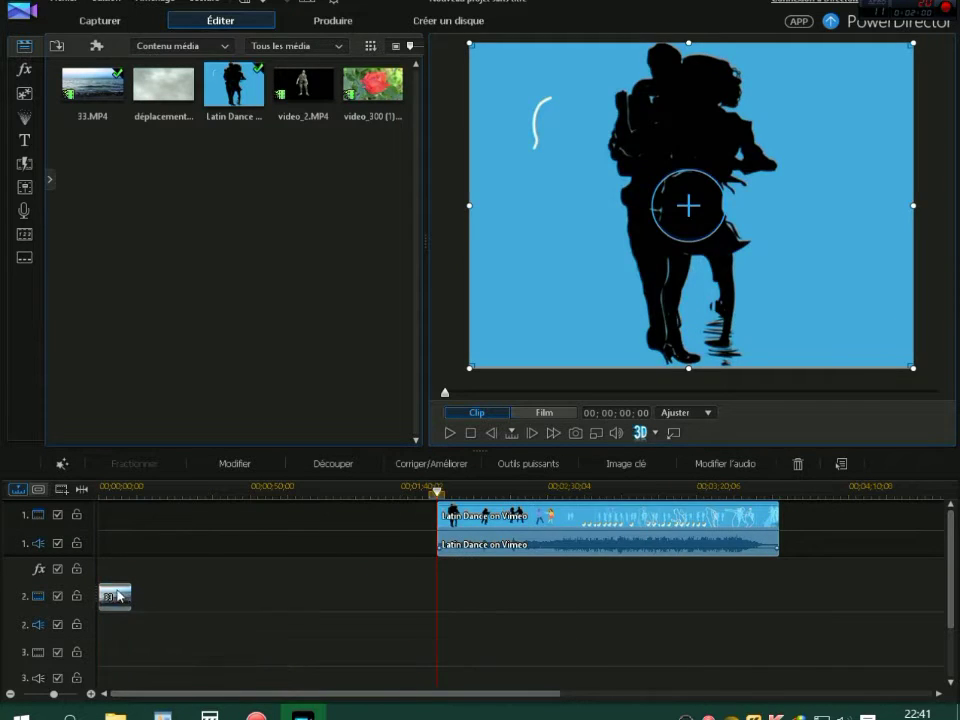
click(118, 516)
drag(285, 563, 290, 560)
drag(540, 520, 196, 613)
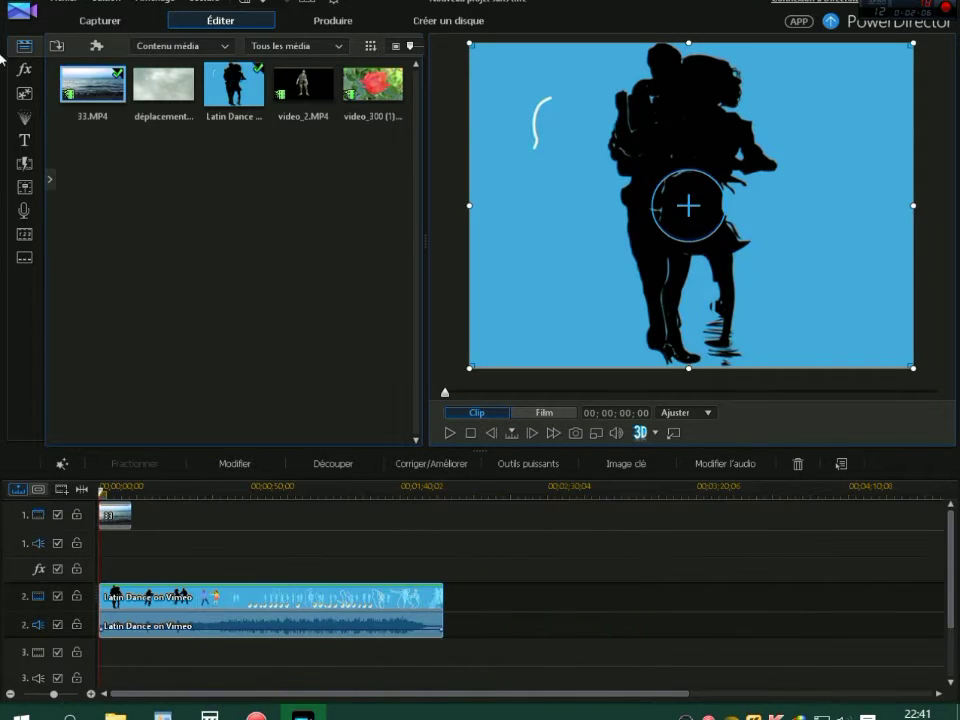
Append ten more copies of 33.MP4 end to end on track 1 so the sea background spans the whole Latin Dance clip
drag(68, 72, 131, 531)
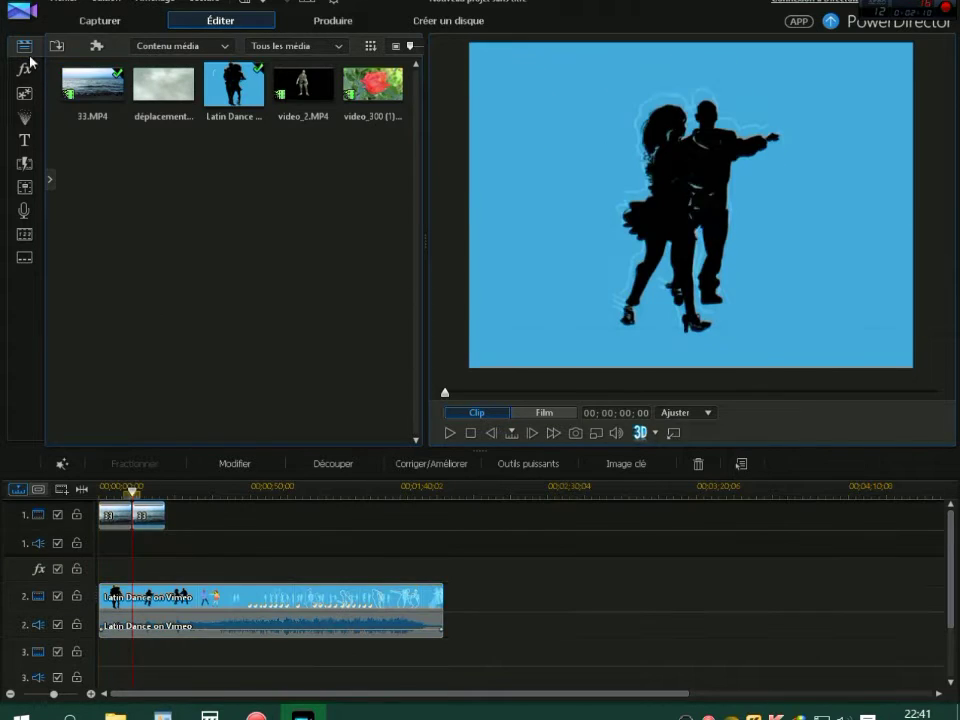
drag(64, 64, 165, 529)
drag(97, 85, 205, 535)
drag(80, 90, 240, 530)
drag(92, 85, 267, 537)
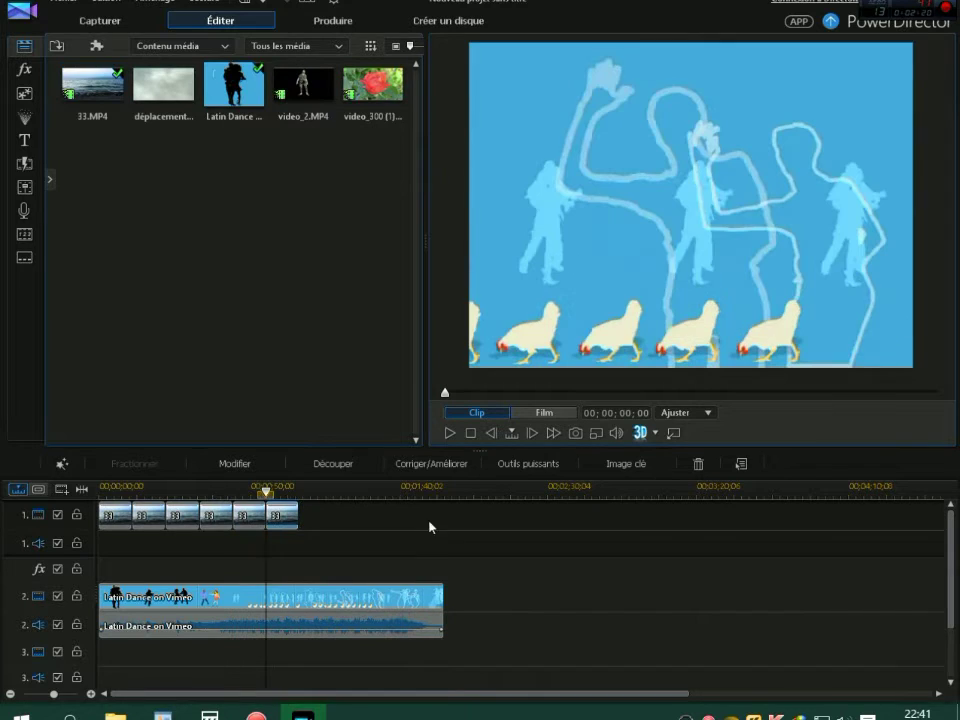
drag(90, 86, 296, 521)
drag(110, 78, 340, 543)
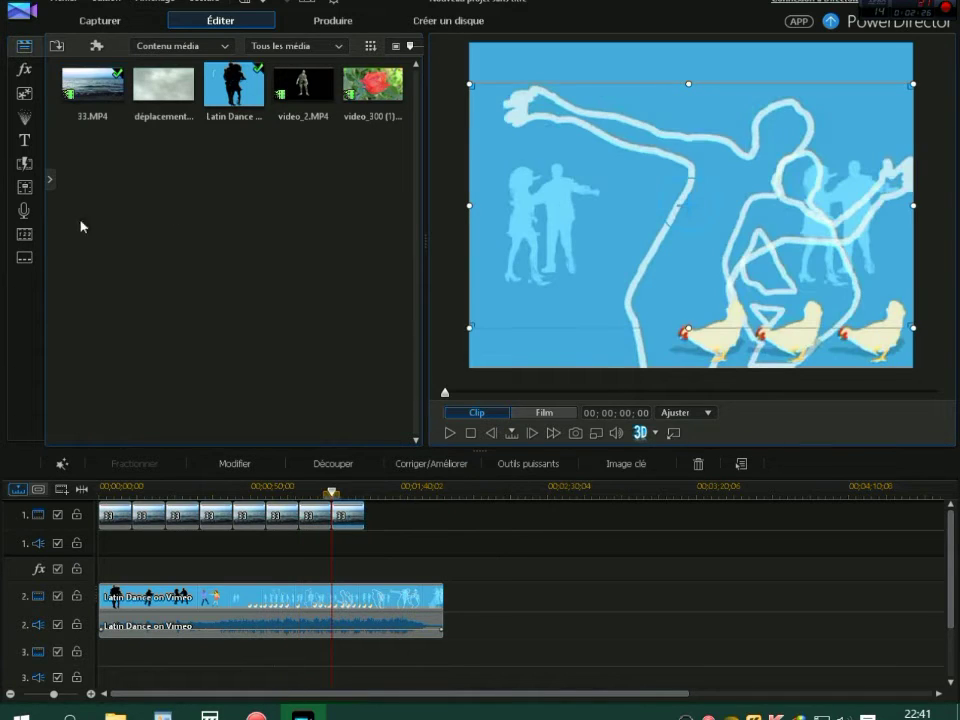
drag(85, 86, 430, 545)
drag(92, 77, 400, 531)
drag(70, 68, 440, 520)
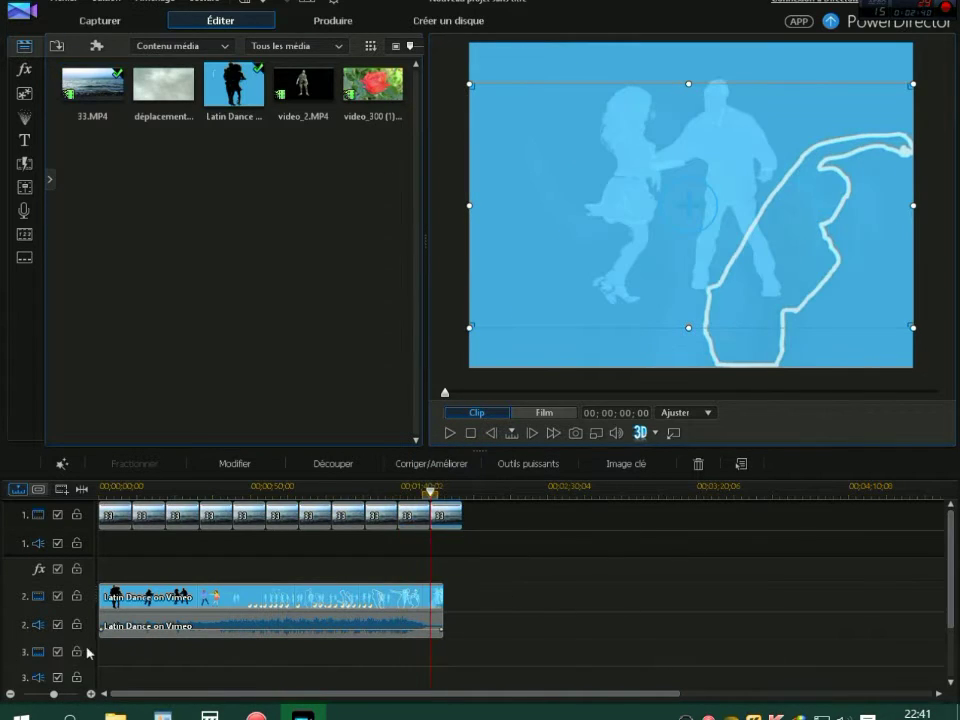
Enable the chroma key on the Latin Dance clip, sample its light blue background as the key colour and save the change
click(133, 600)
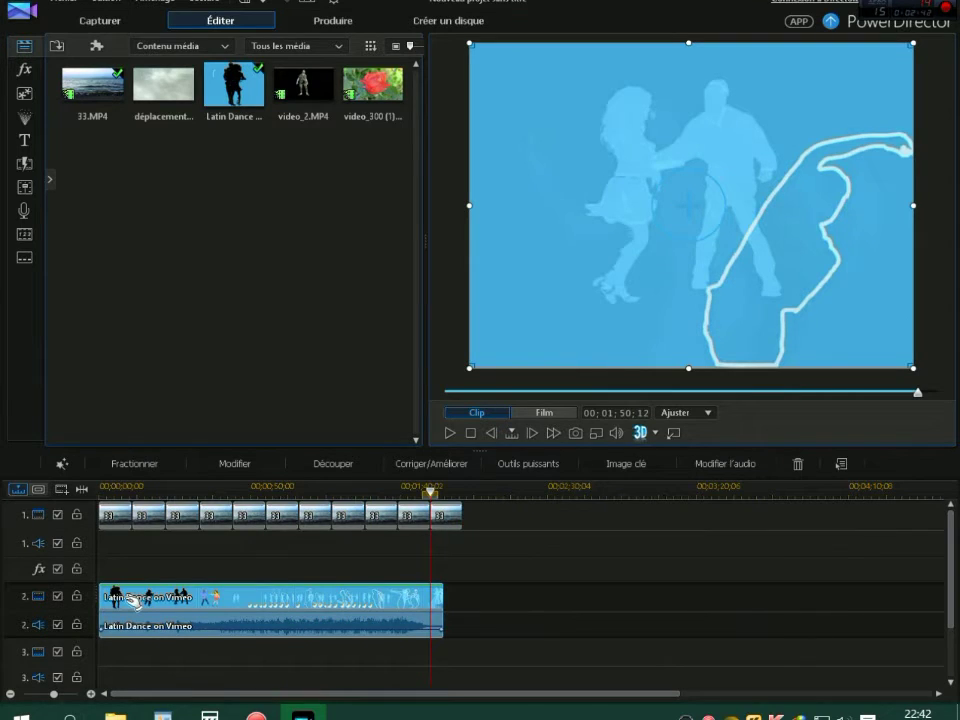
click(226, 464)
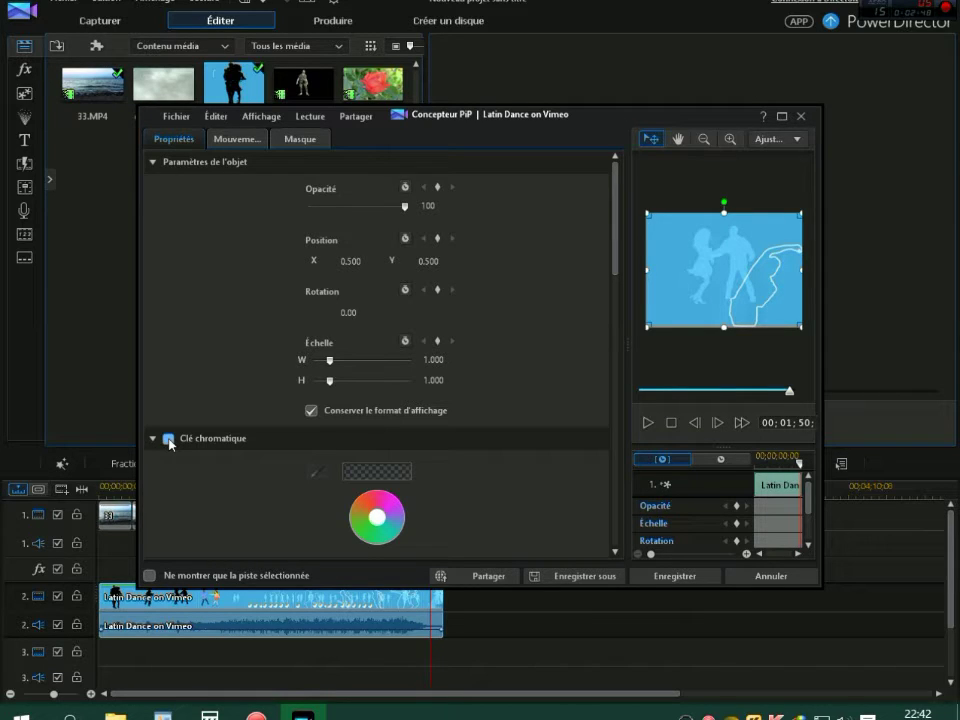
click(168, 439)
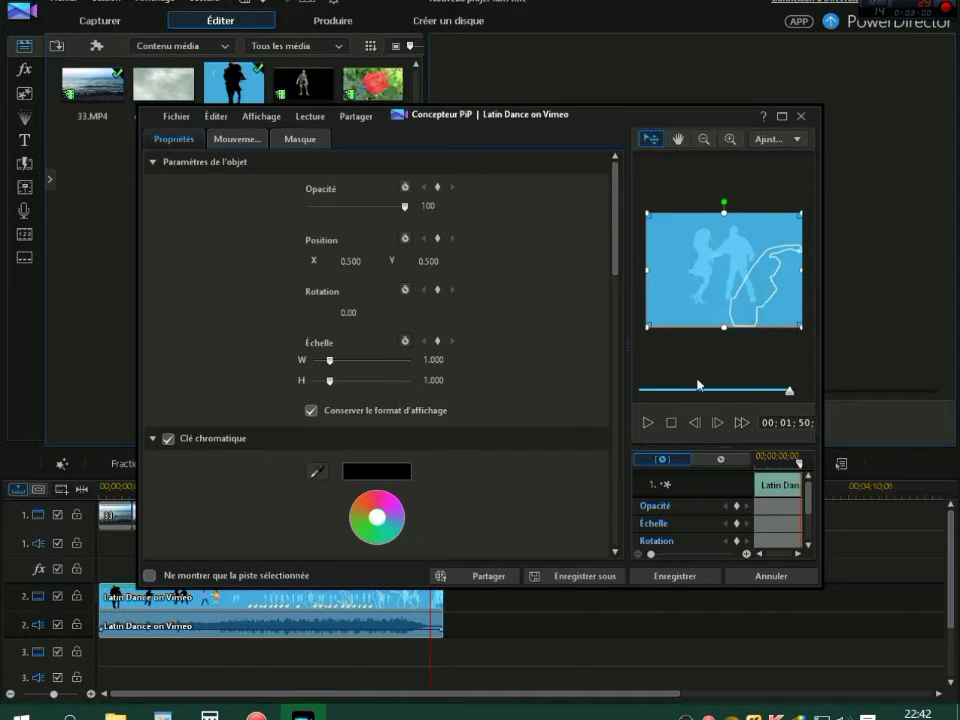
click(746, 279)
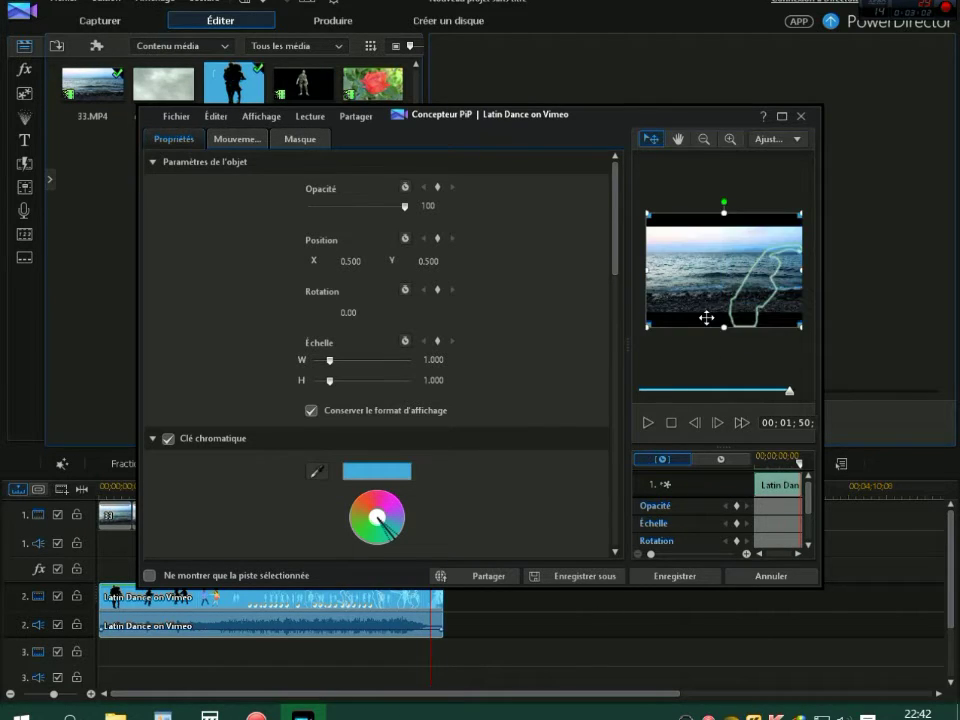
click(675, 579)
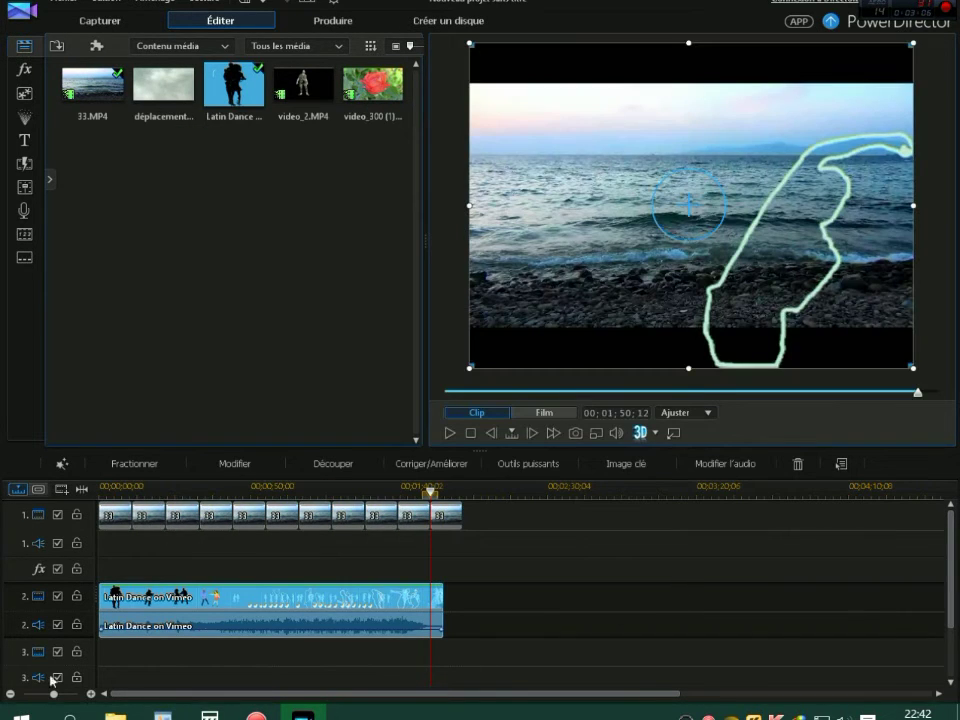
Play the composited film from the beginning and check the keyed dancers at other points of the timeline
click(106, 492)
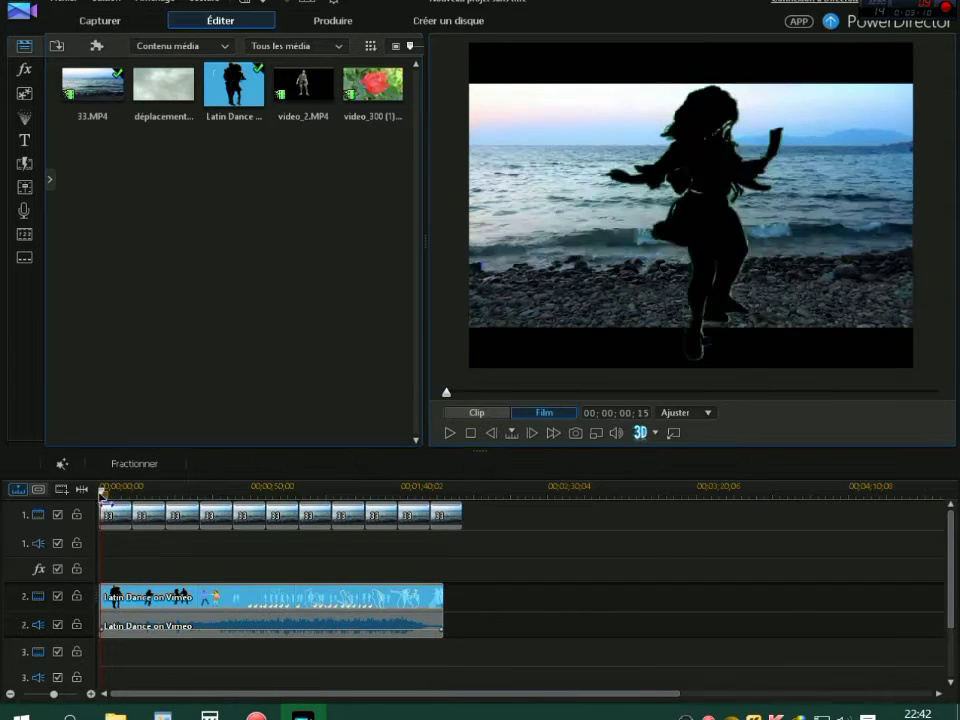
click(101, 490)
click(452, 433)
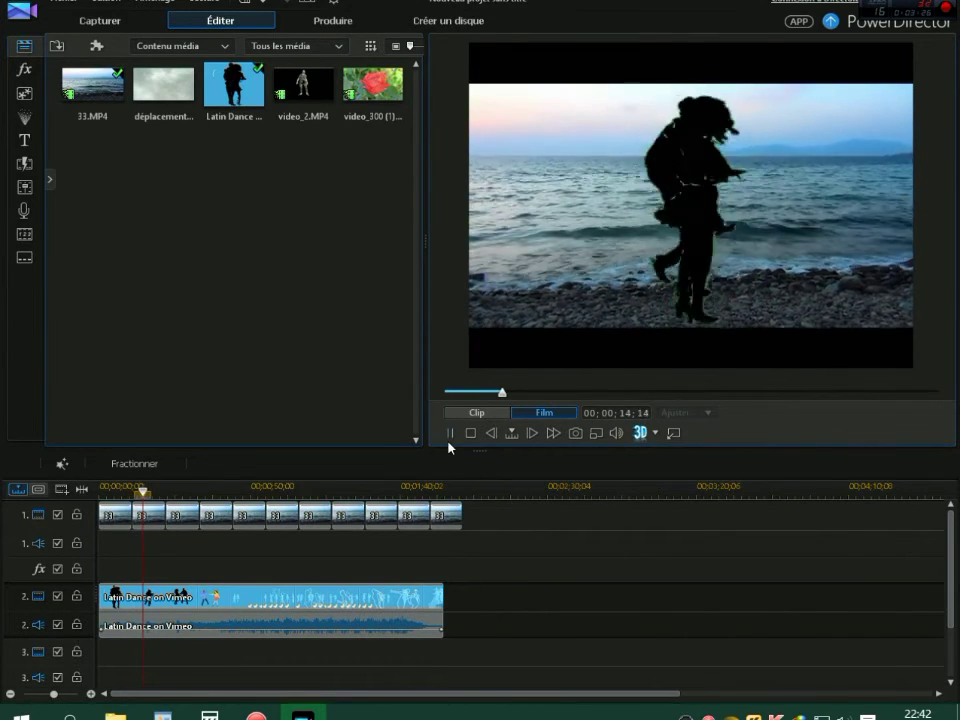
click(450, 434)
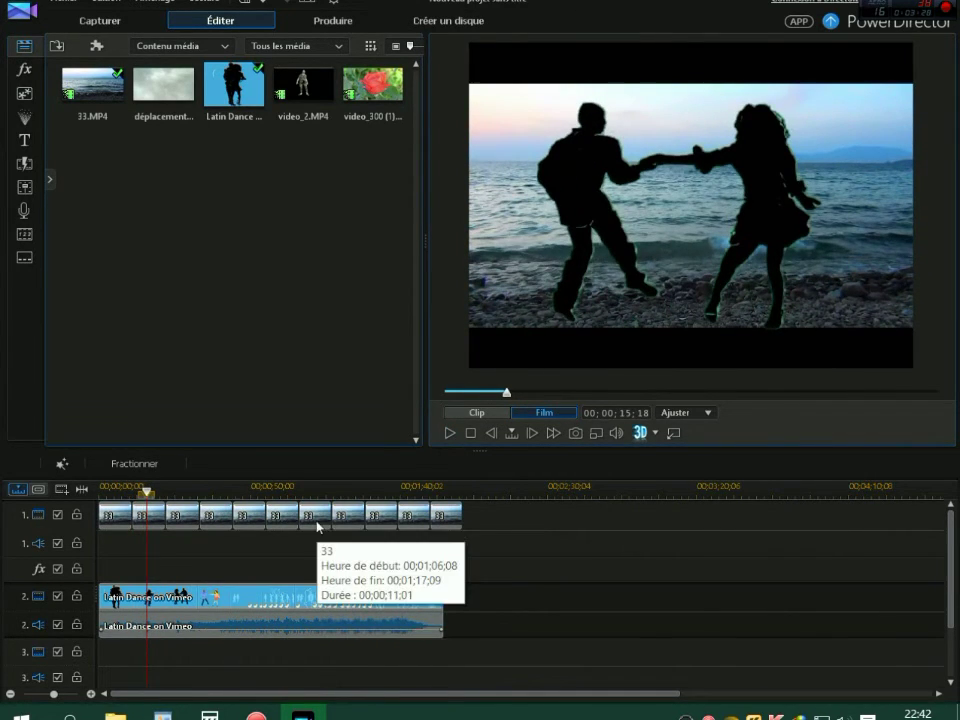
click(241, 493)
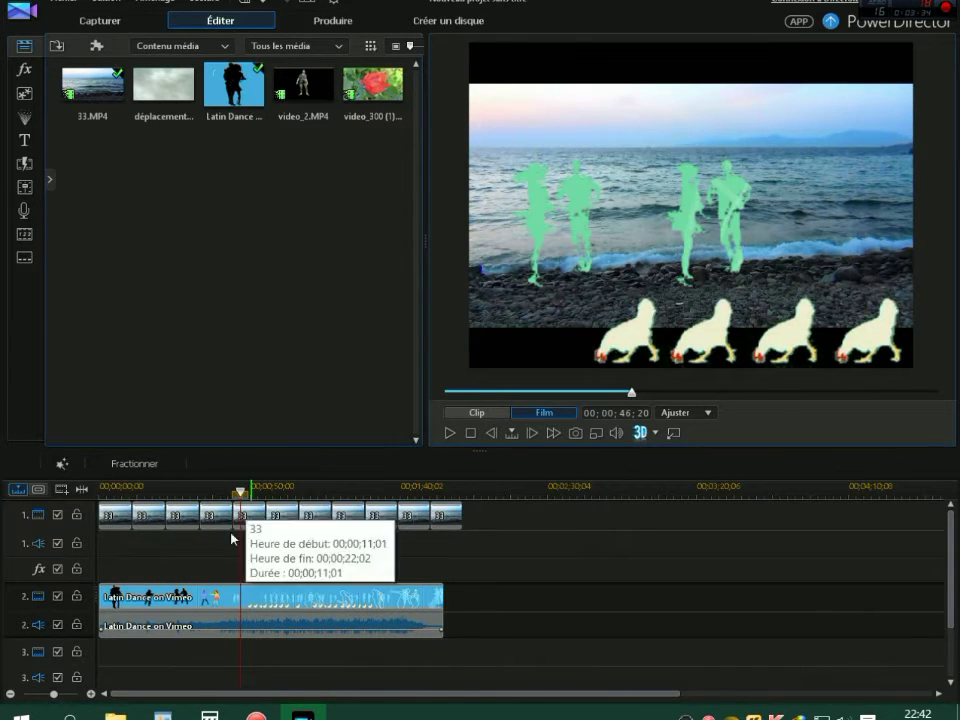
click(108, 488)
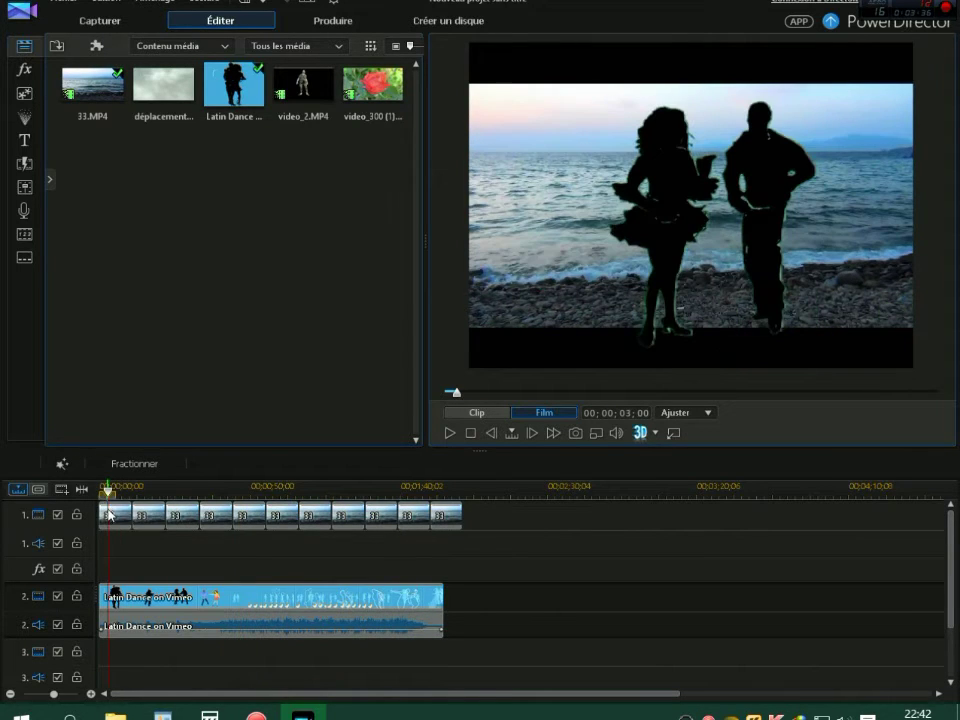
Enable colour adjustment (Réglage des couleurs) in the fix and enhance settings of the Latin Dance clip
scroll(108, 497, down, 2)
scroll(200, 600, up, 4)
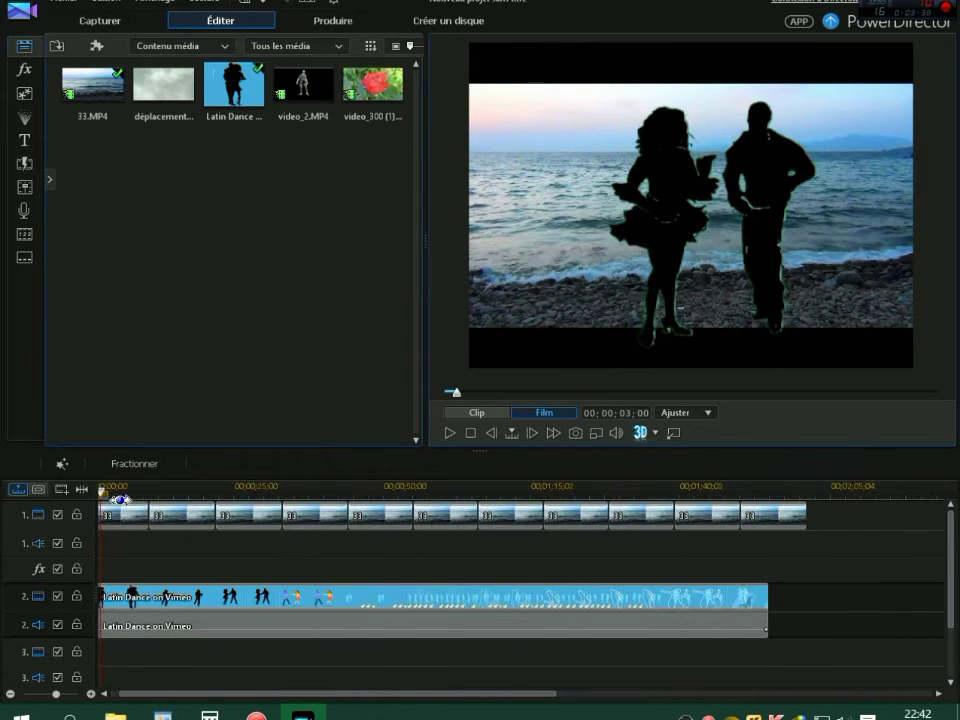
click(253, 627)
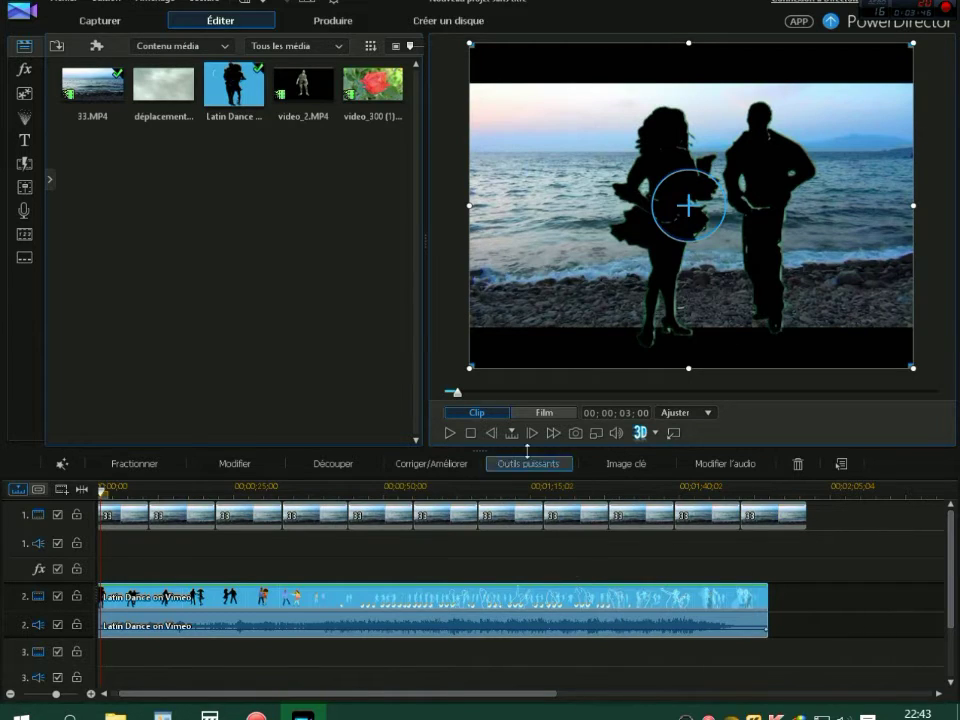
click(432, 466)
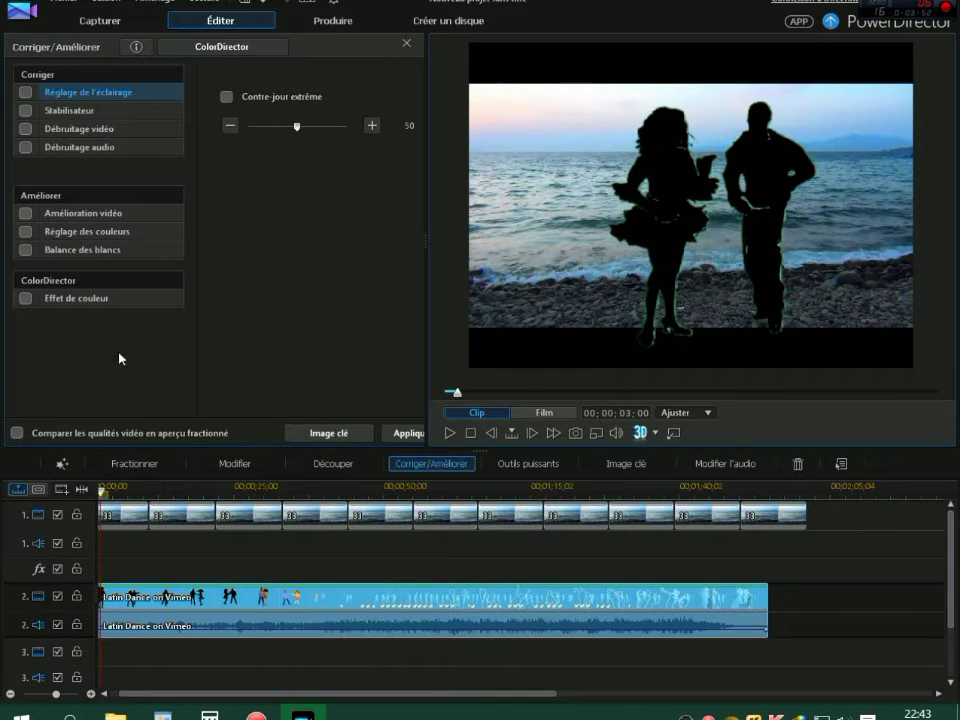
click(407, 46)
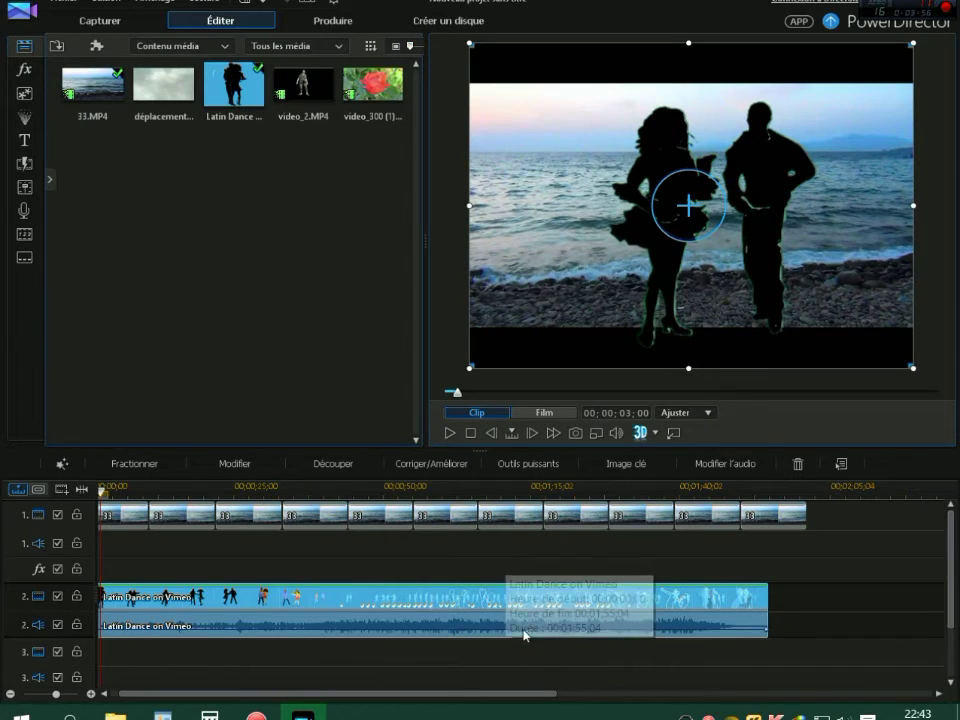
click(430, 465)
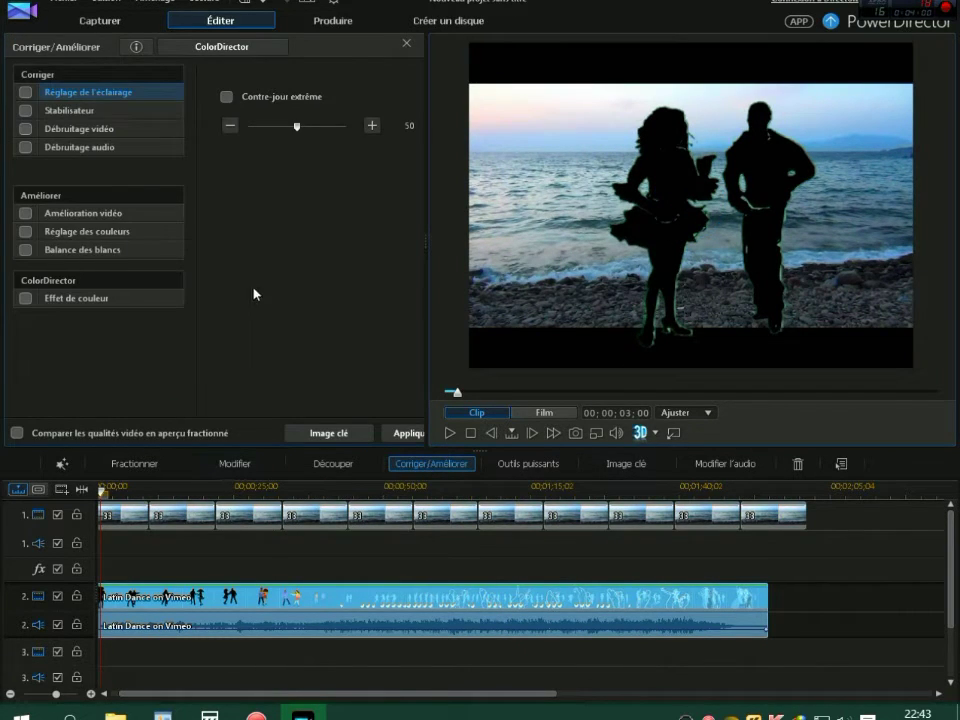
click(26, 232)
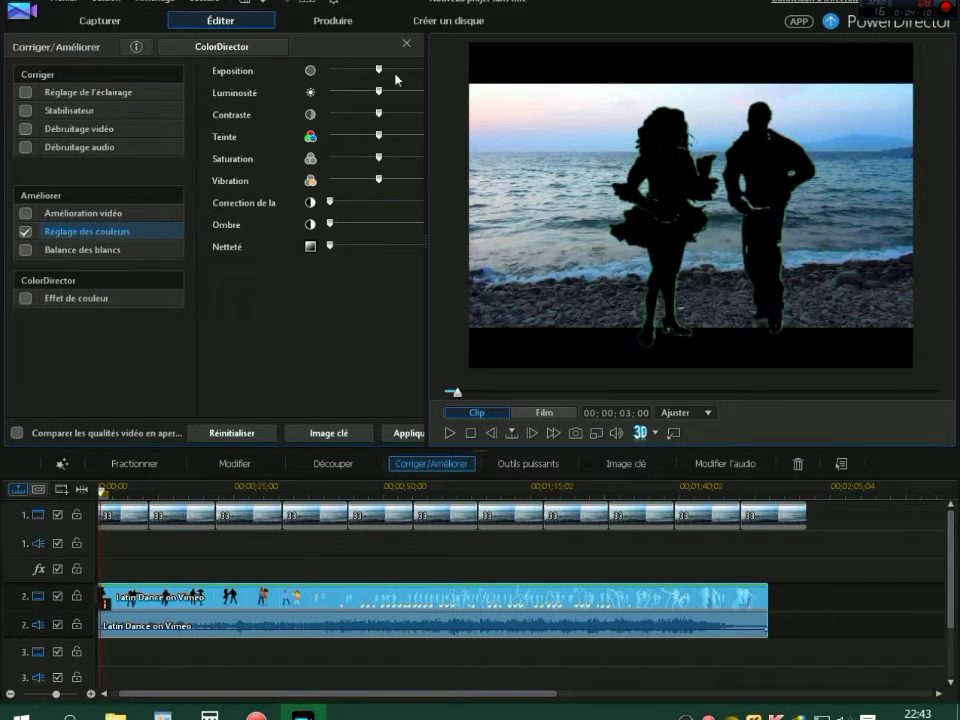
Try different exposure, brightness, contrast and hue settings on the Latin Dance clip, then reset the colour adjustments
mouse_move(368, 72)
mouse_down()
mouse_move(337, 75)
mouse_move(396, 79)
mouse_move(362, 80)
mouse_up()
click(236, 432)
drag(351, 97, 378, 99)
drag(381, 118, 382, 146)
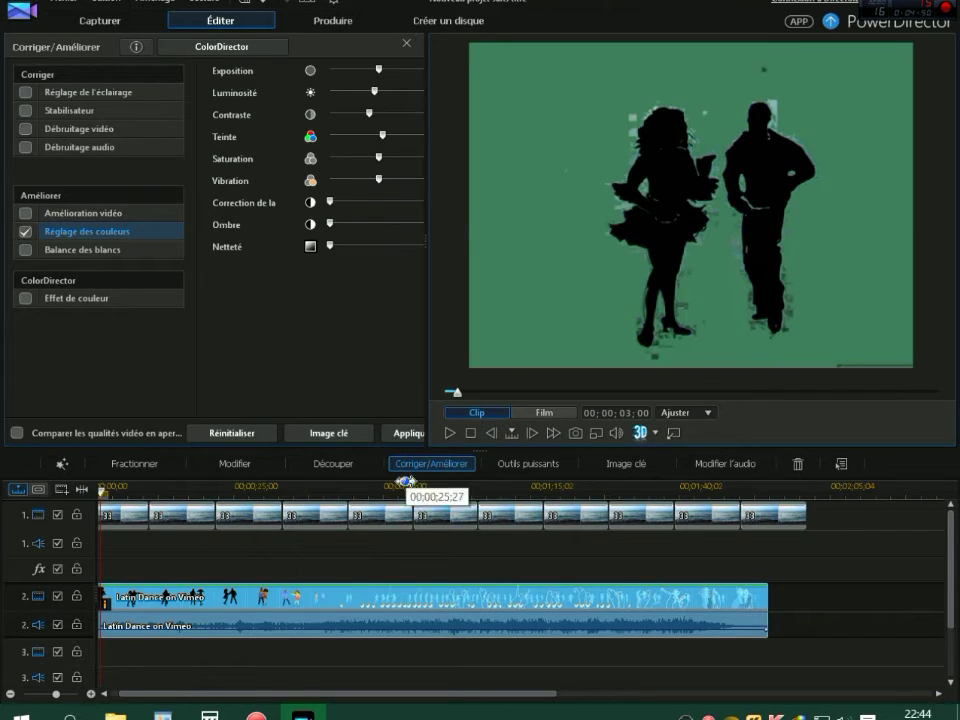
click(232, 433)
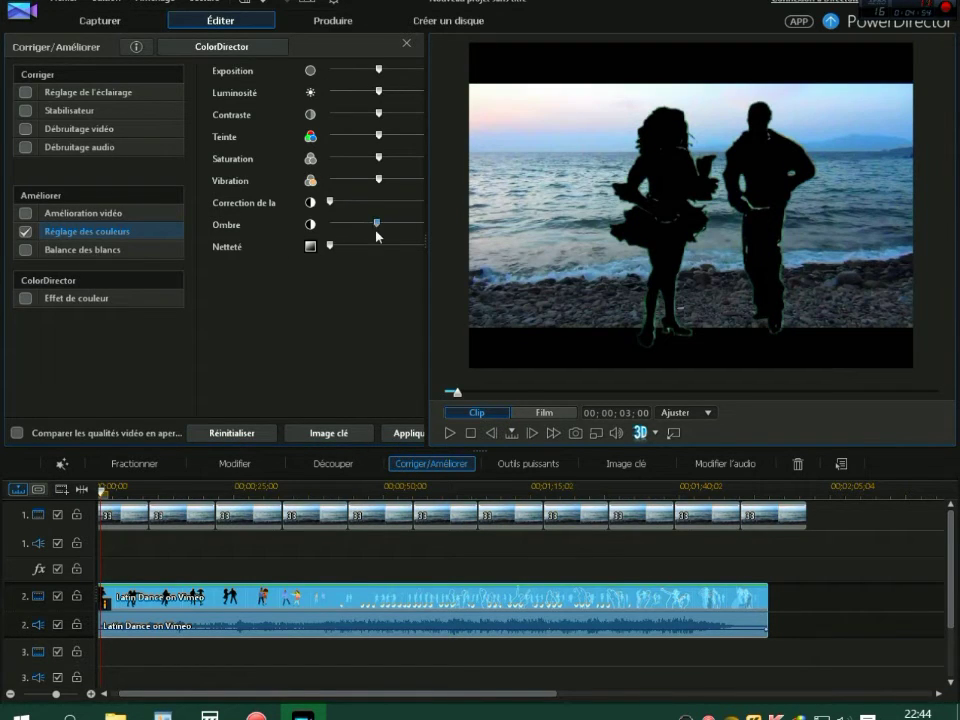
Adjust the sharpness of the Latin Dance clip and close the fix and enhance settings
drag(381, 253, 341, 248)
click(406, 45)
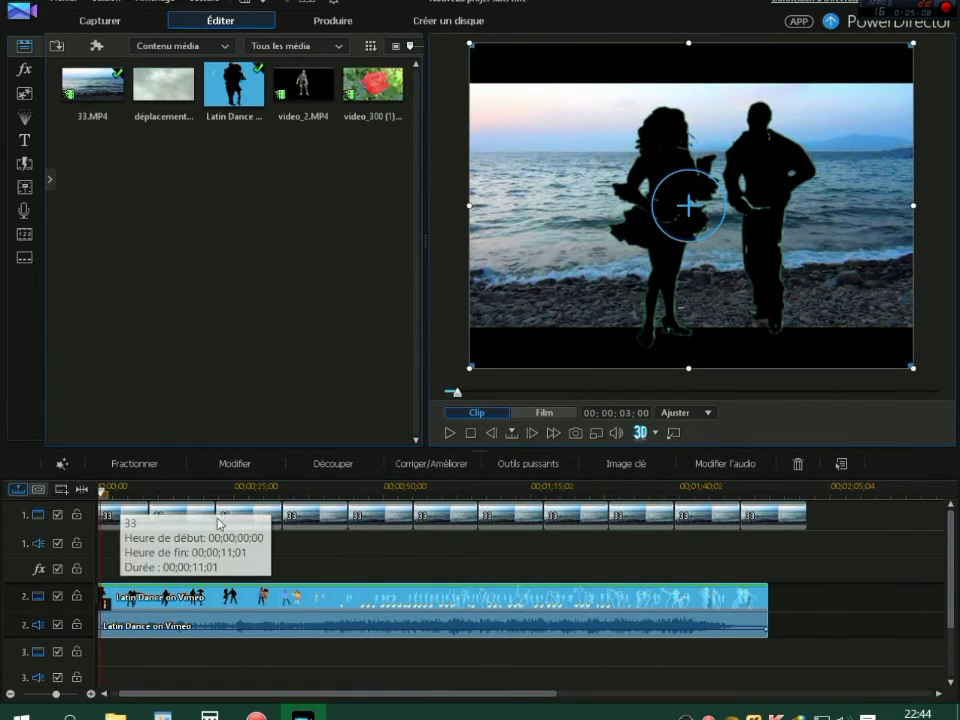
Open the PiP designer for the Latin Dance clip and try a circular mask on it
click(236, 465)
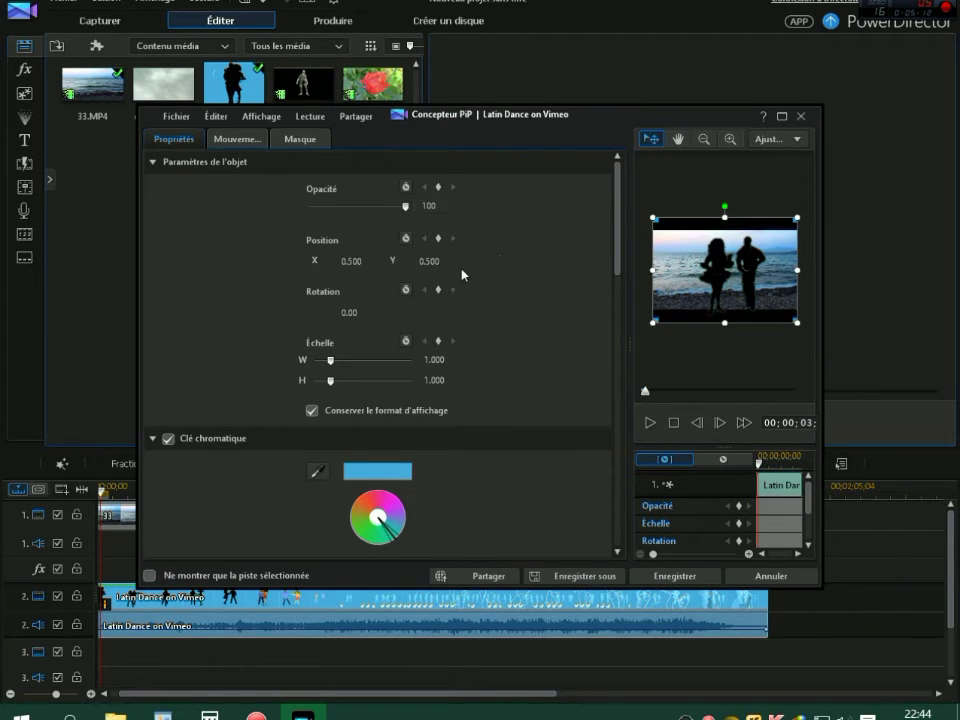
click(301, 140)
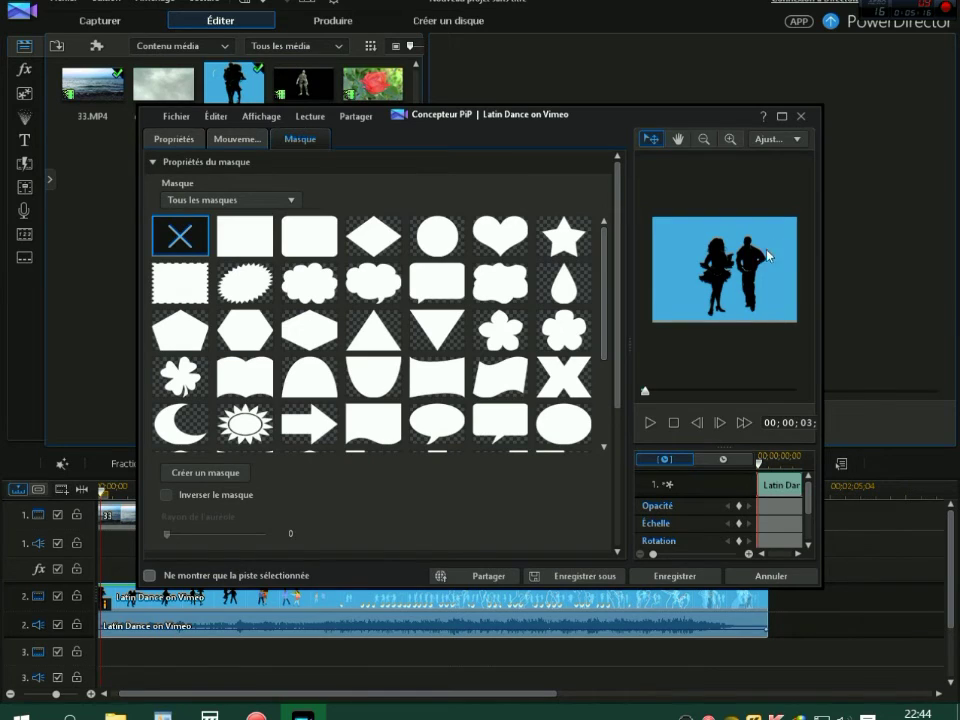
click(452, 244)
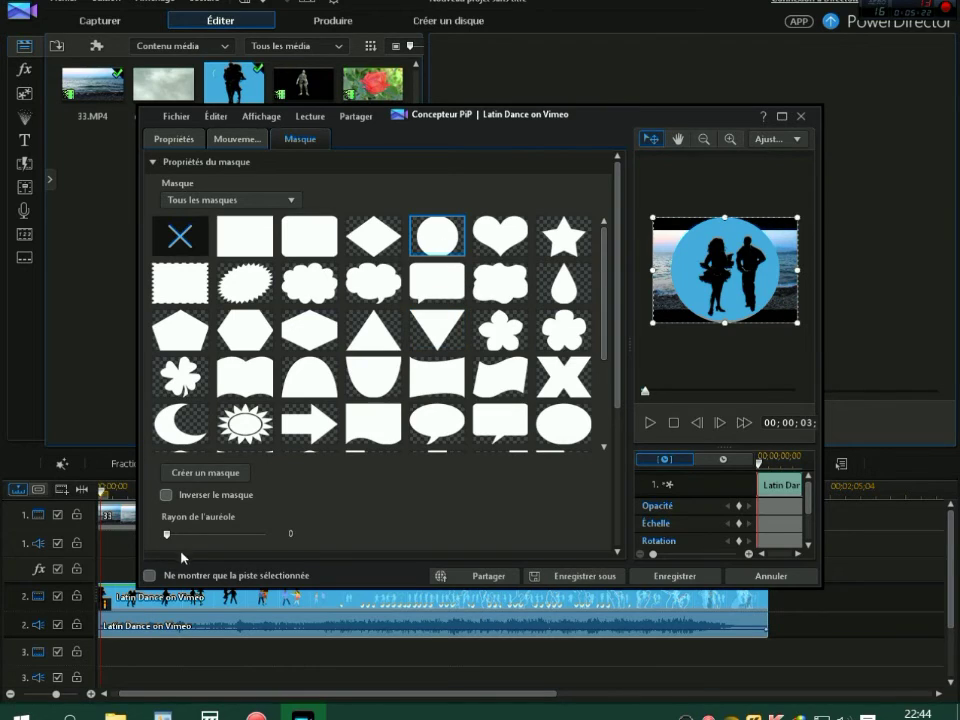
Try inverting the circular mask and giving it a halo radius (Rayon de l'auréole) of 1, then discard the designer changes
drag(167, 535, 110, 543)
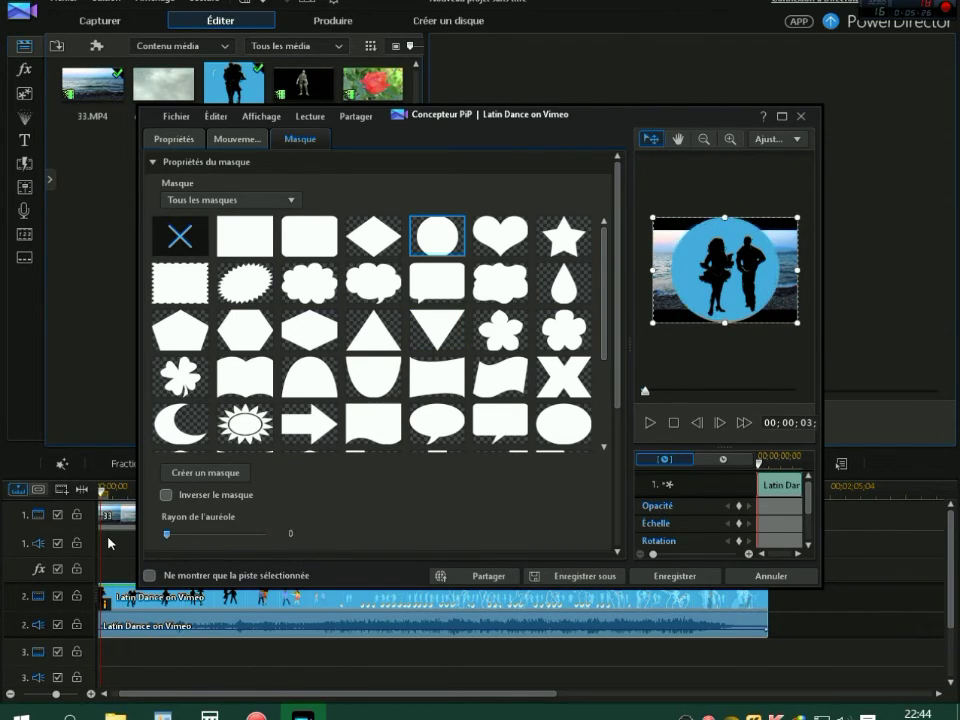
click(166, 496)
click(166, 496)
mouse_move(167, 538)
mouse_down()
mouse_move(254, 546)
mouse_move(177, 541)
mouse_up()
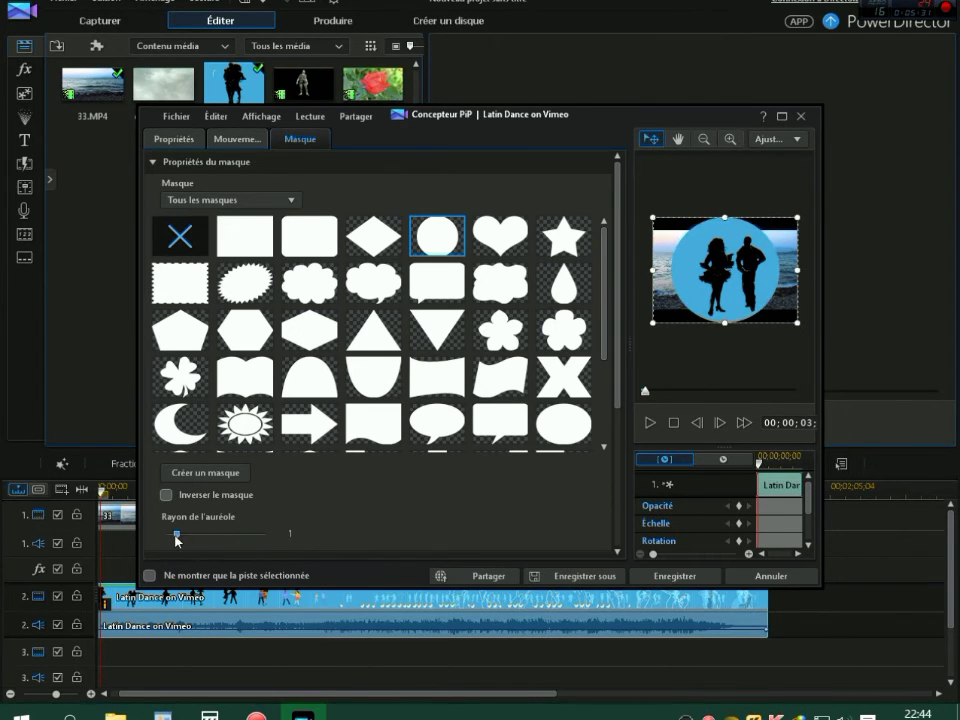
click(773, 577)
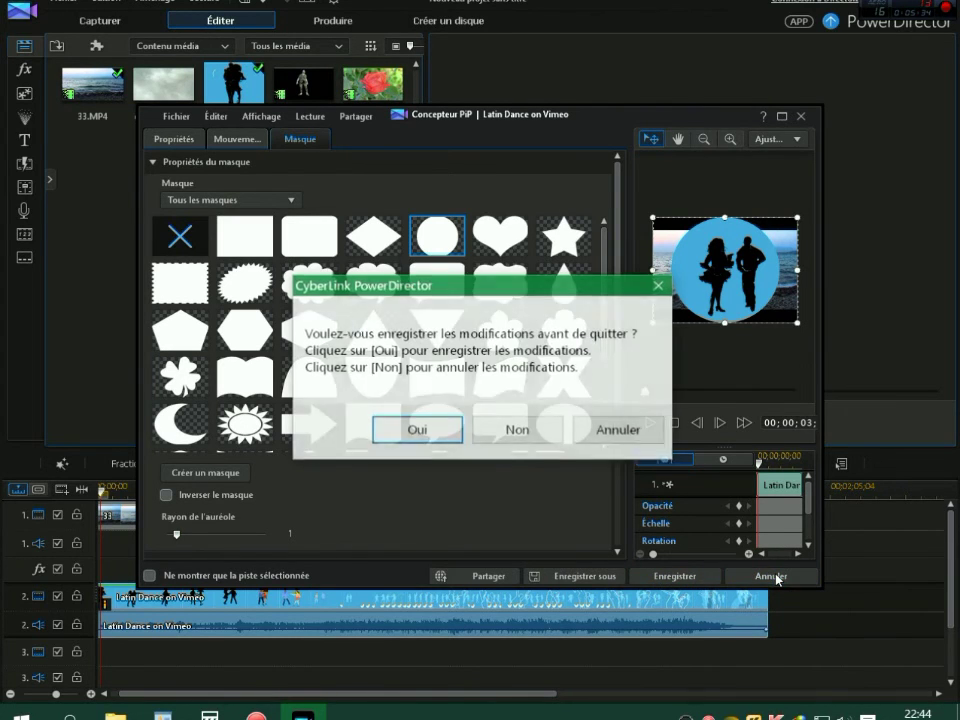
click(525, 431)
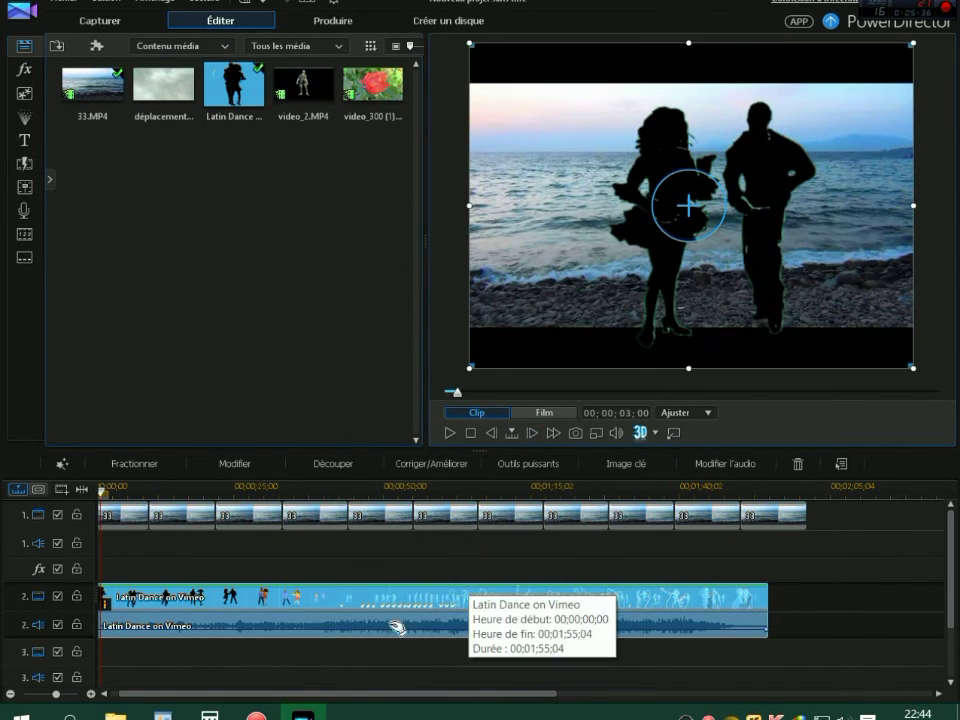
Examine how cleanly the Latin Dance clip is keyed over the sea at several points along the timeline
click(479, 485)
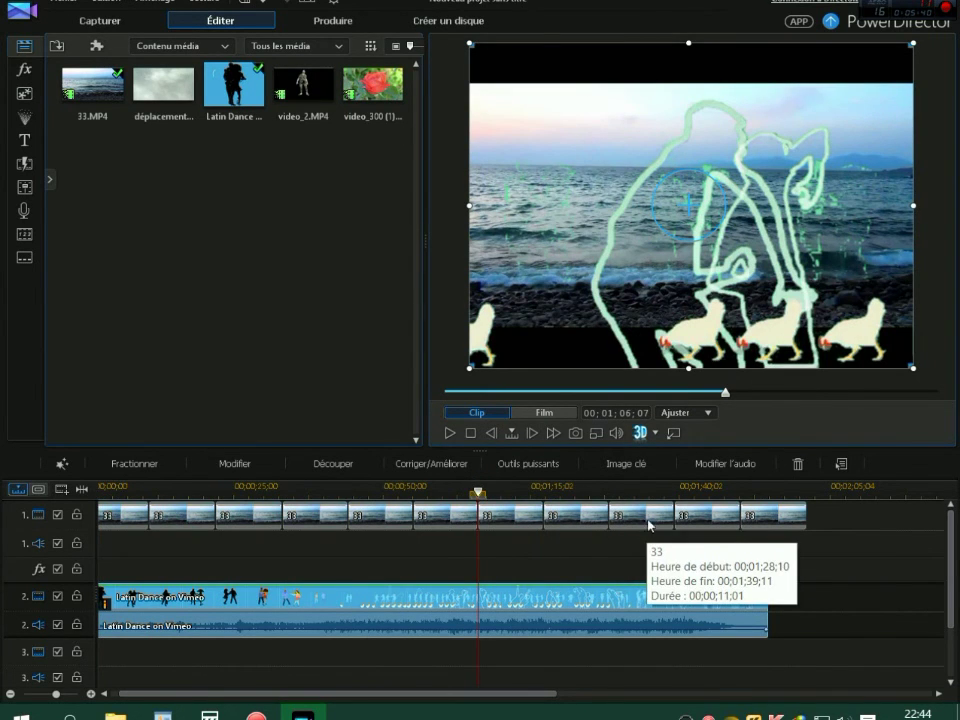
click(649, 490)
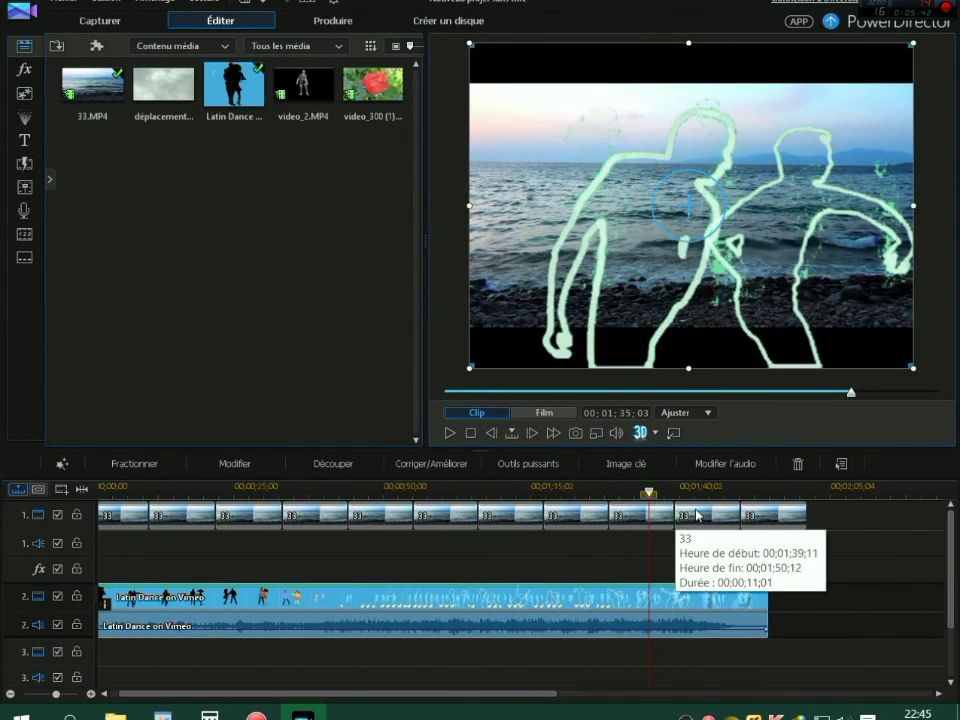
click(703, 491)
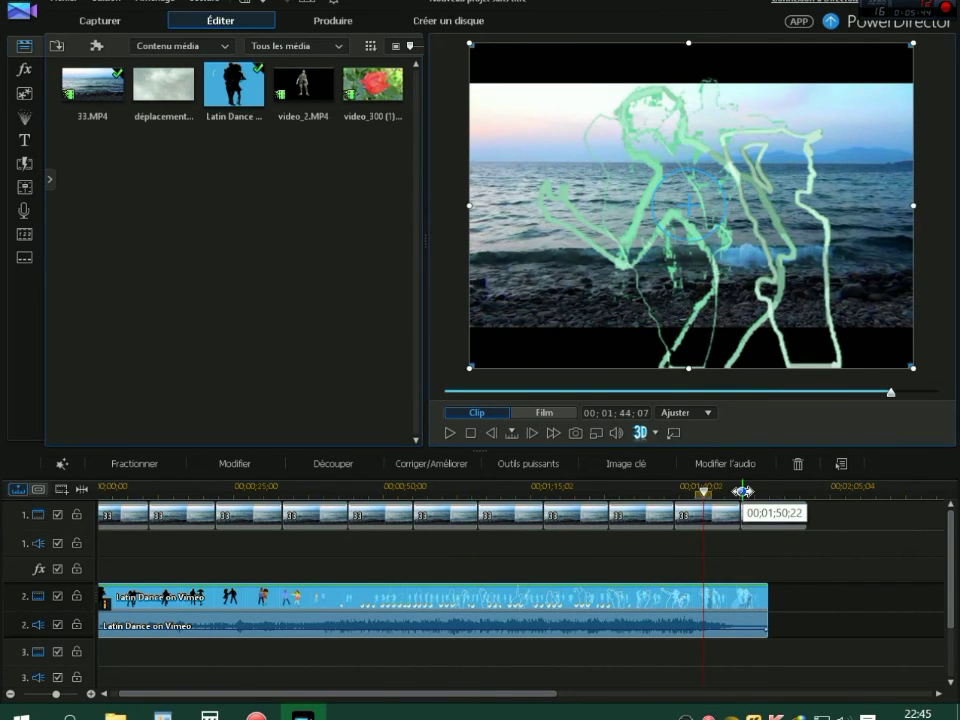
click(743, 491)
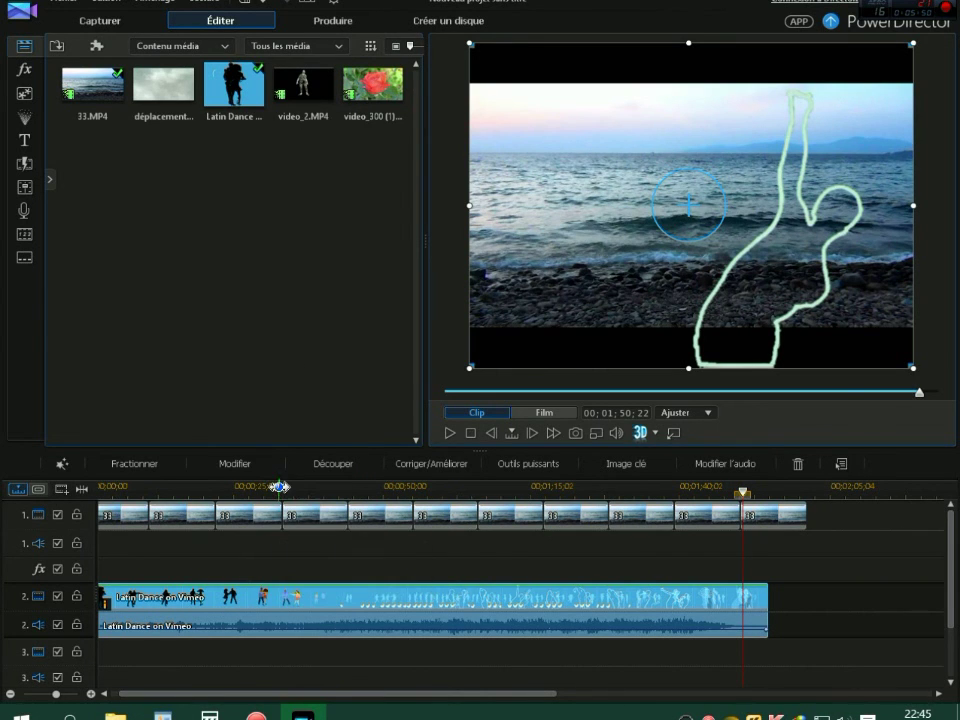
click(279, 487)
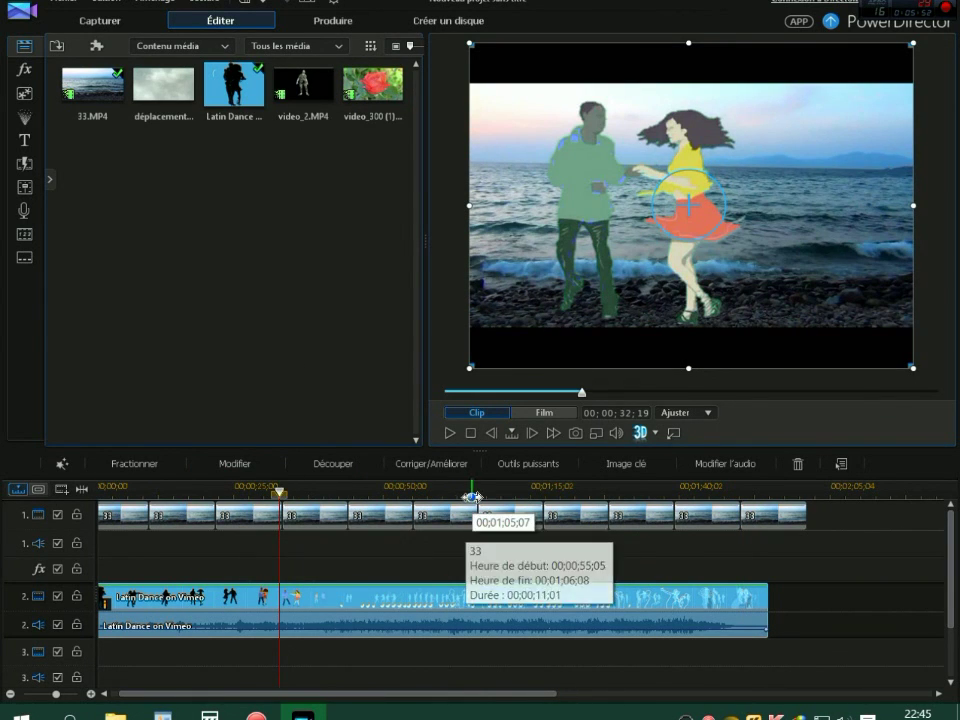
click(474, 491)
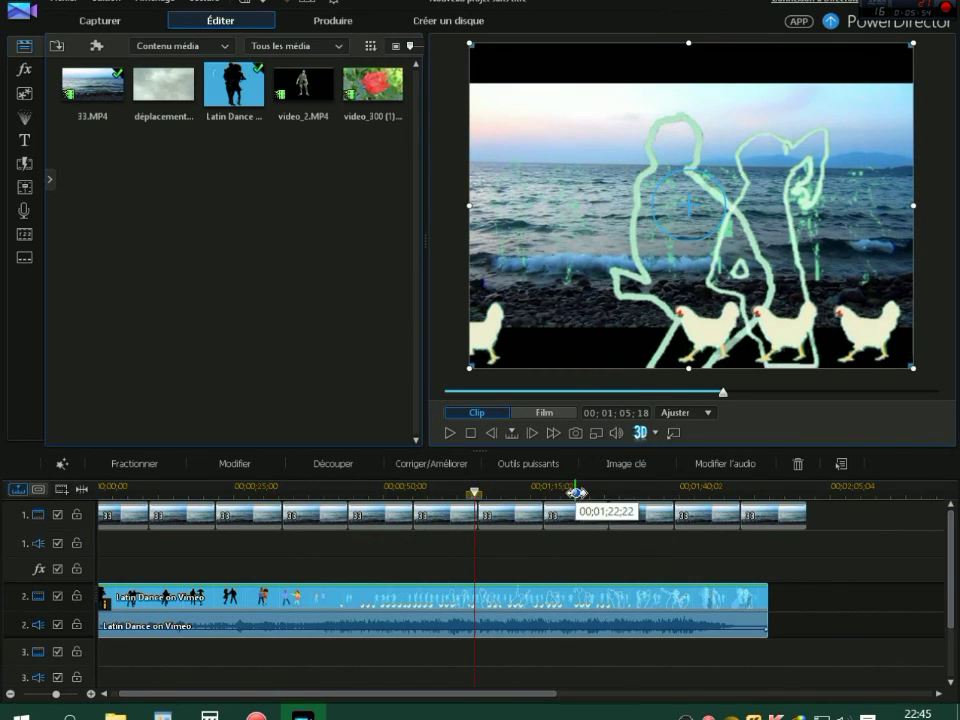
click(578, 491)
click(654, 489)
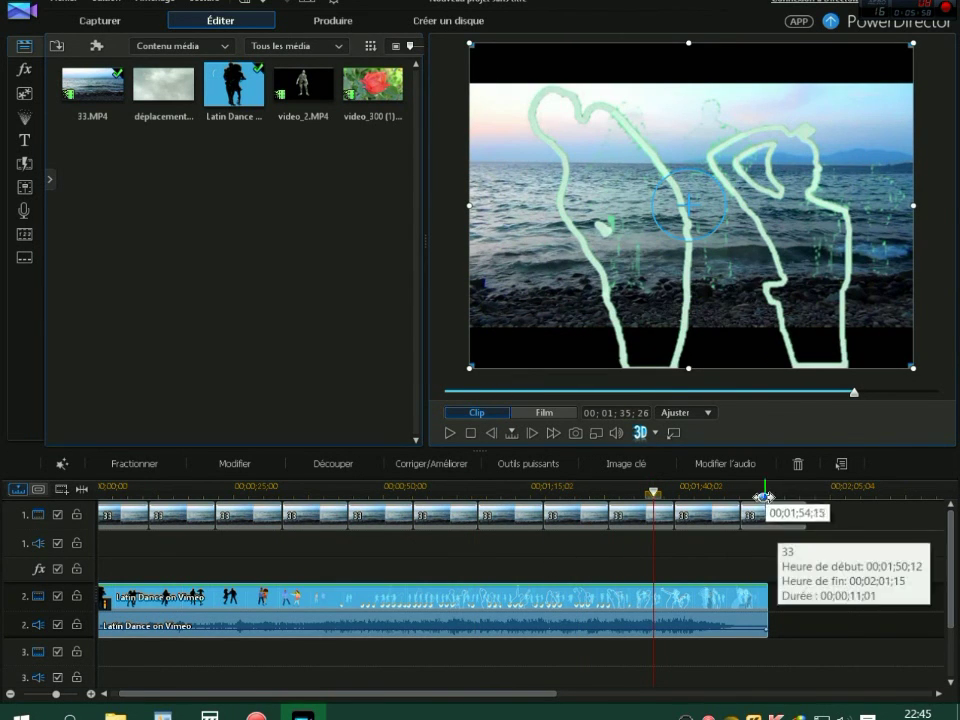
click(739, 492)
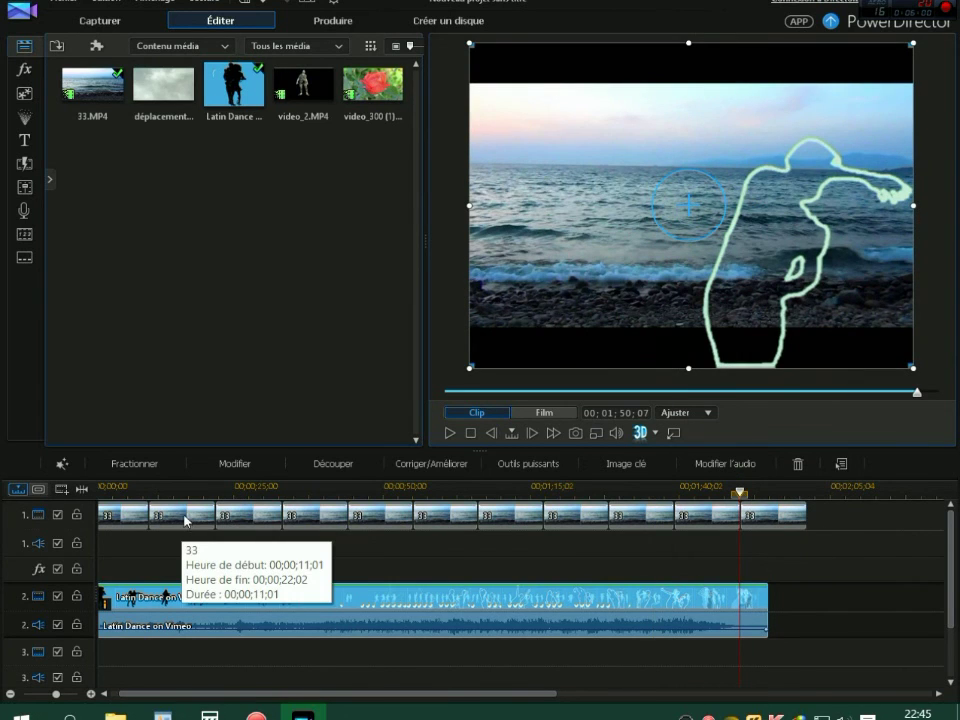
Return the playhead to the beginning of the timeline and select the Latin Dance clip on track 2
click(111, 488)
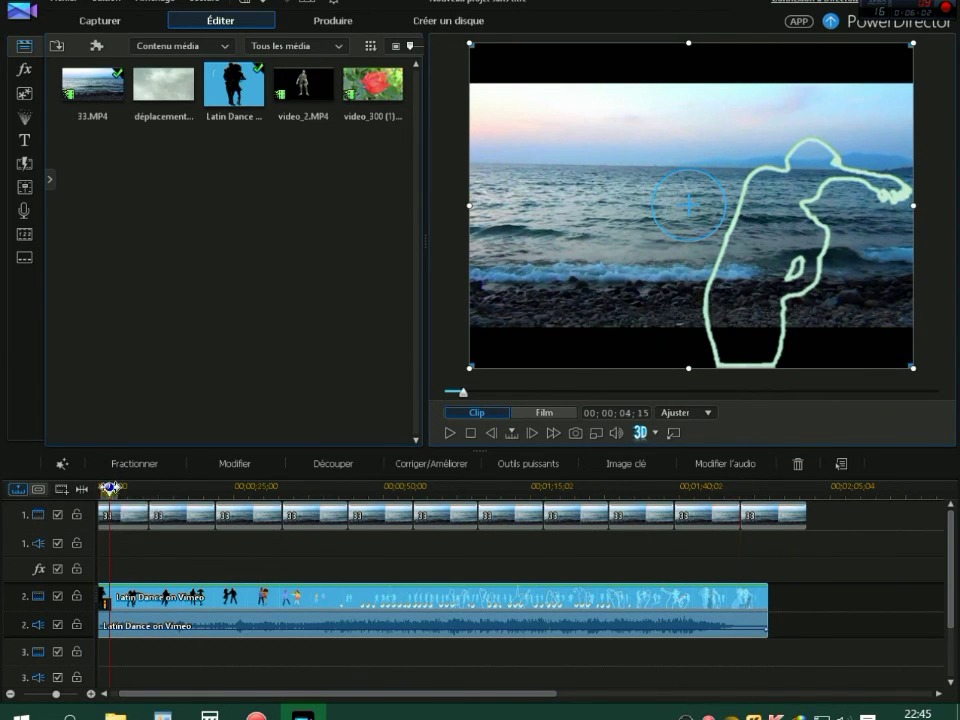
drag(107, 490, 45, 497)
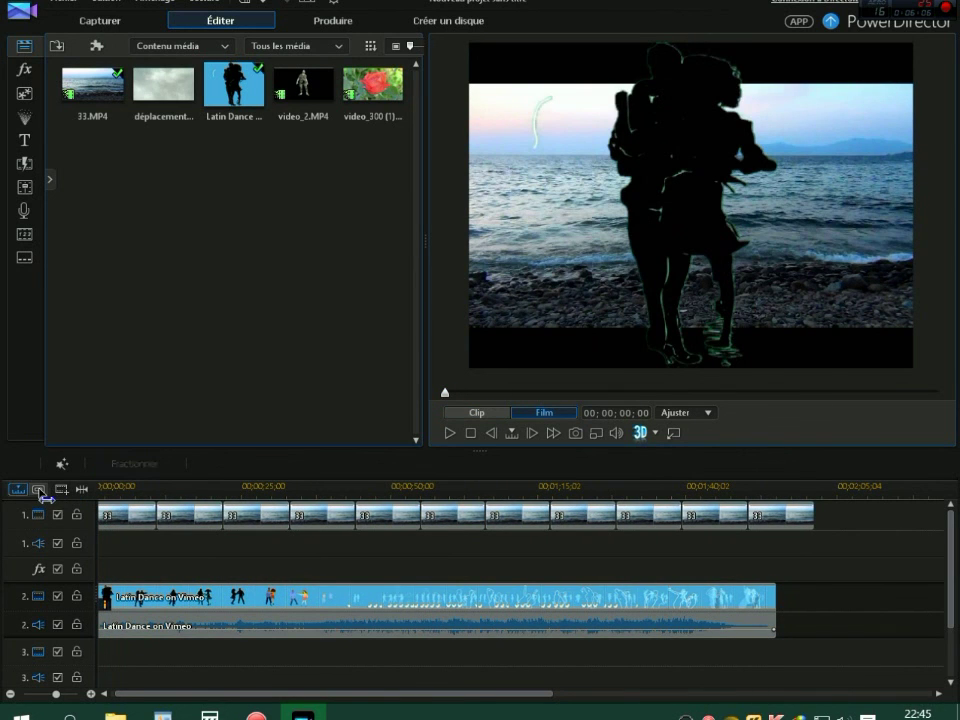
click(190, 596)
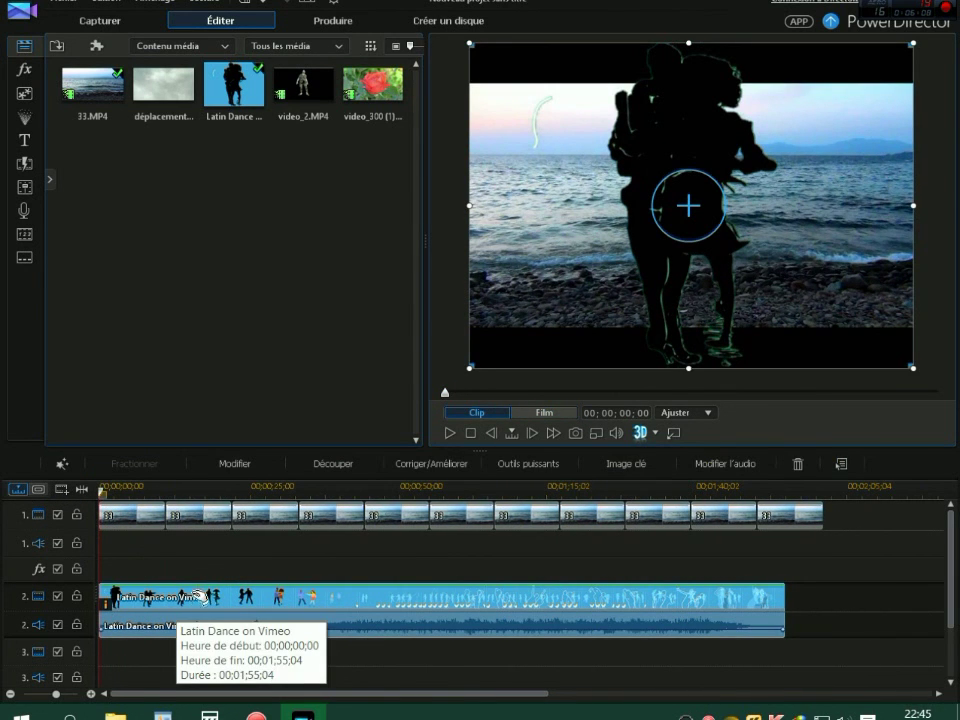